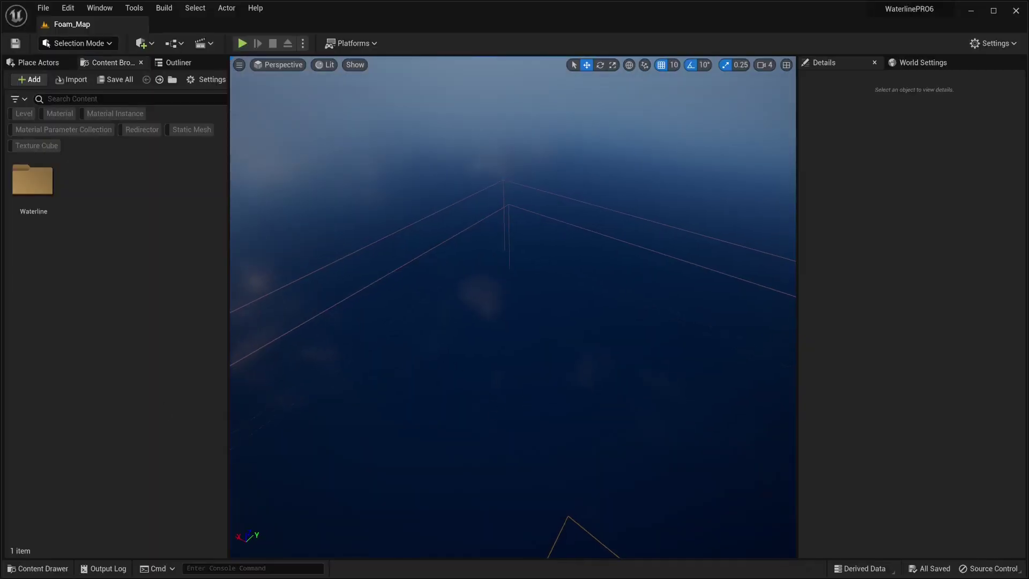
Open the Ocean_Capture_Map level from Waterline/9_Ocean_Sim_BETA/6_Ocean_Baker/Demo_Levels
{"action": "right_click_drag", "start_coordinate": [524, 276], "coordinate": [370, 276]}
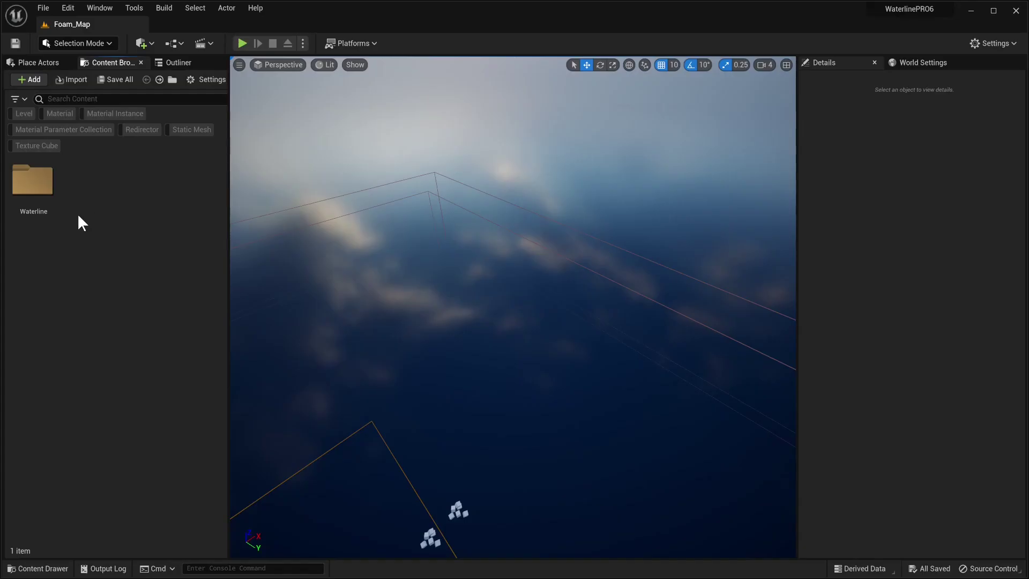
{"action": "double_click", "coordinate": [50, 207]}
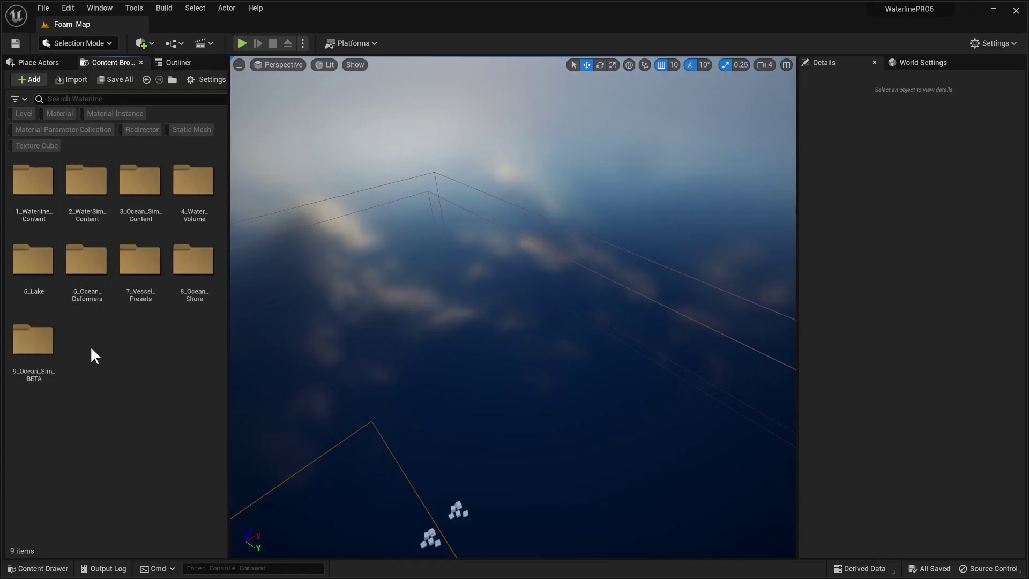
{"action": "double_click", "coordinate": [44, 360]}
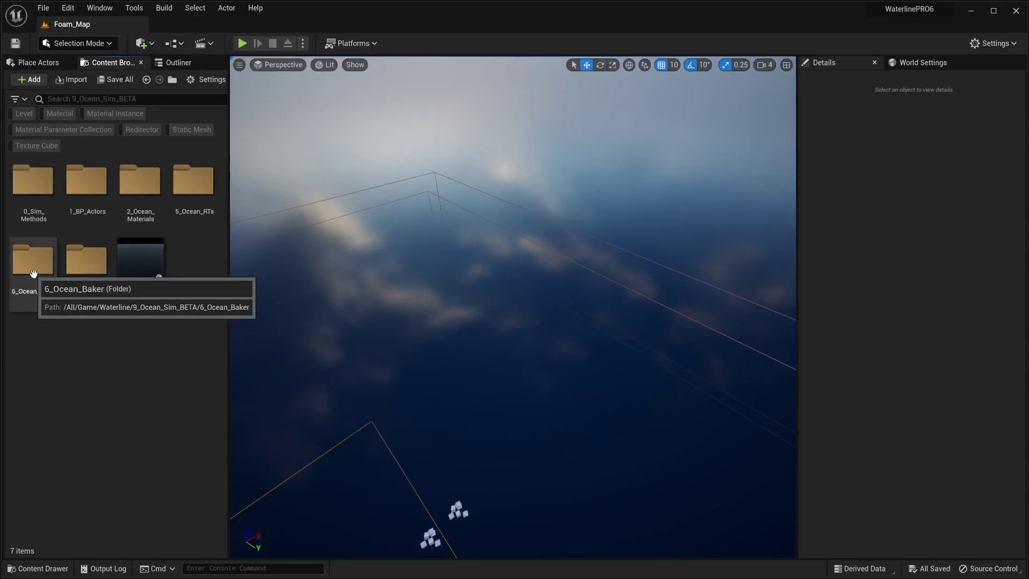
{"action": "double_click", "coordinate": [37, 303]}
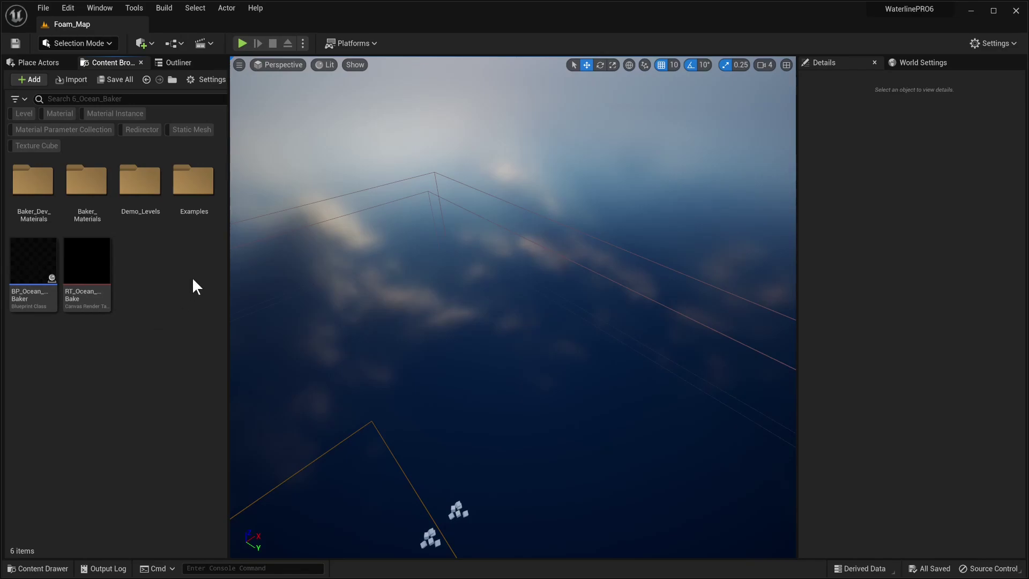
{"action": "double_click", "coordinate": [146, 217]}
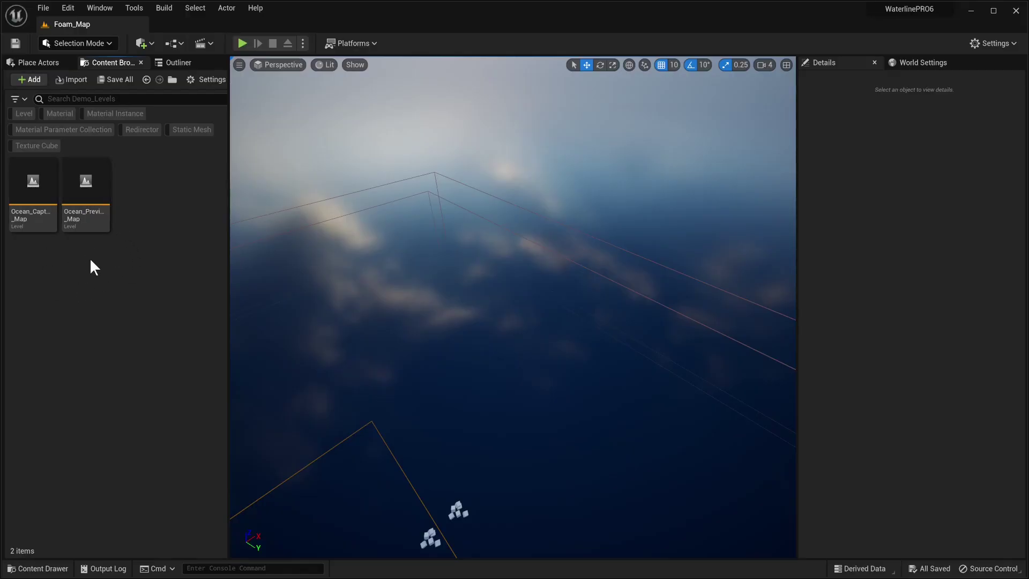
{"action": "double_click", "coordinate": [43, 188]}
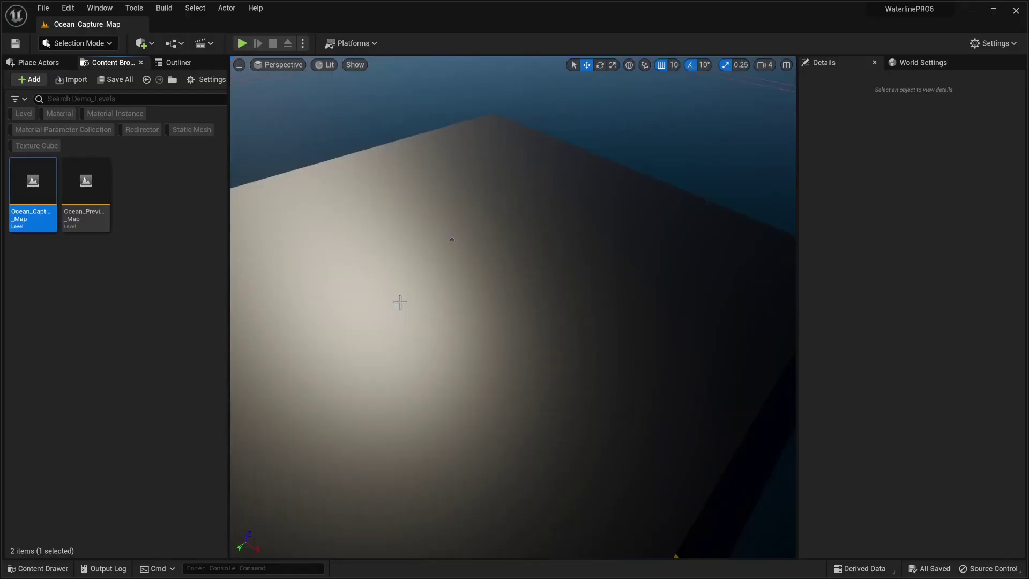
Select the ocean actor in the level and open its Cascade Manager function, MF_Cascade_Switcher, for editing
{"action": "right_click_drag", "start_coordinate": [512, 307], "coordinate": [570, 341]}
{"action": "left_click", "coordinate": [616, 343]}
{"action": "scroll", "coordinate": [686, 221], "scroll_direction": "down", "scroll_amount": 4}
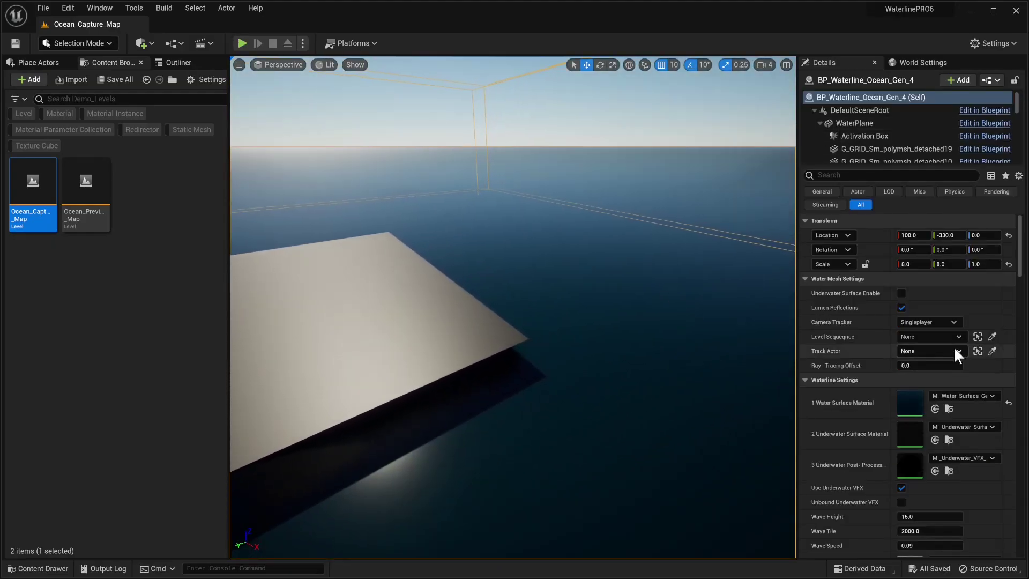
{"action": "scroll", "coordinate": [956, 346], "scroll_direction": "down", "scroll_amount": 8}
{"action": "scroll", "coordinate": [887, 345], "scroll_direction": "down", "scroll_amount": 15}
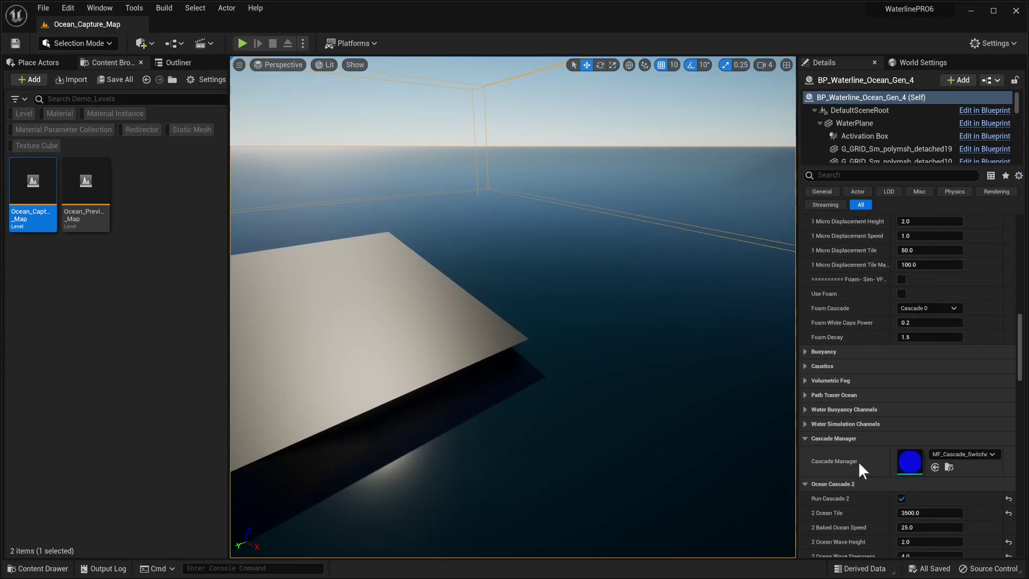
{"action": "double_click", "coordinate": [909, 461]}
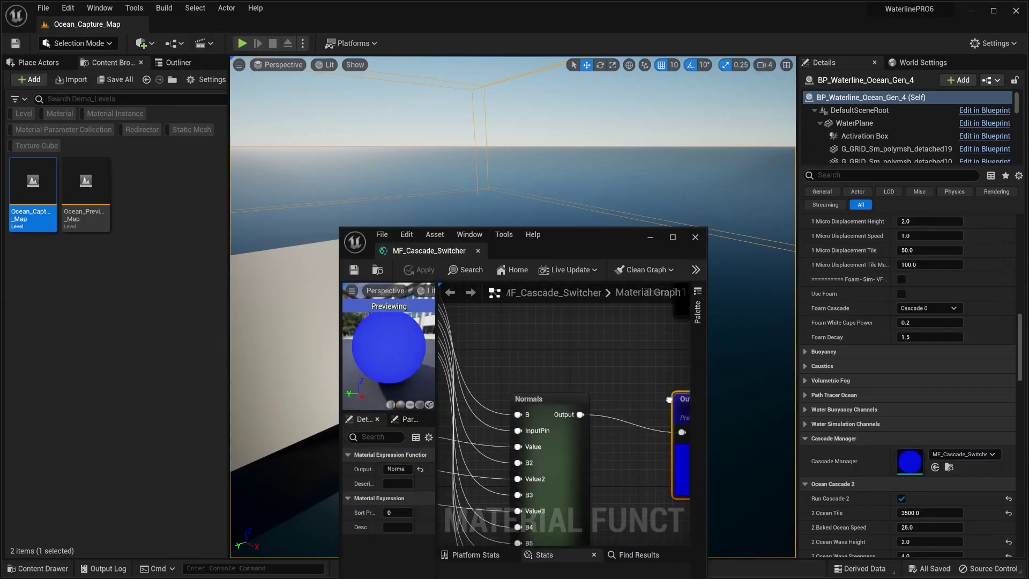
Apply and save MF_Cascade_Switcher with only the Cascade 2 switch enabled, and close it
{"action": "right_click_drag", "start_coordinate": [541, 353], "coordinate": [688, 418]}
{"action": "right_click_drag", "start_coordinate": [489, 412], "coordinate": [467, 365]}
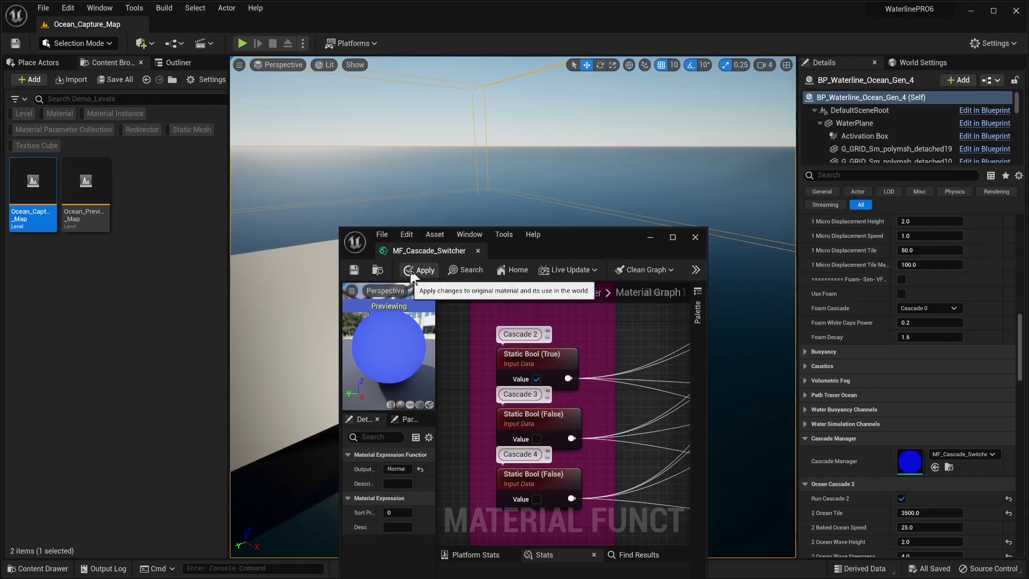
{"action": "left_click", "coordinate": [354, 270]}
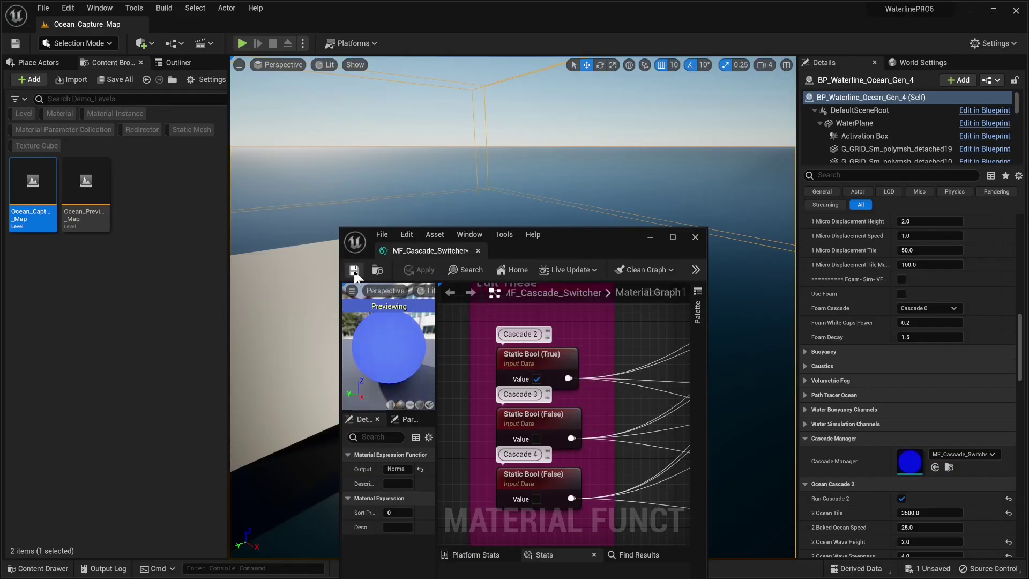
{"action": "left_click", "coordinate": [478, 251]}
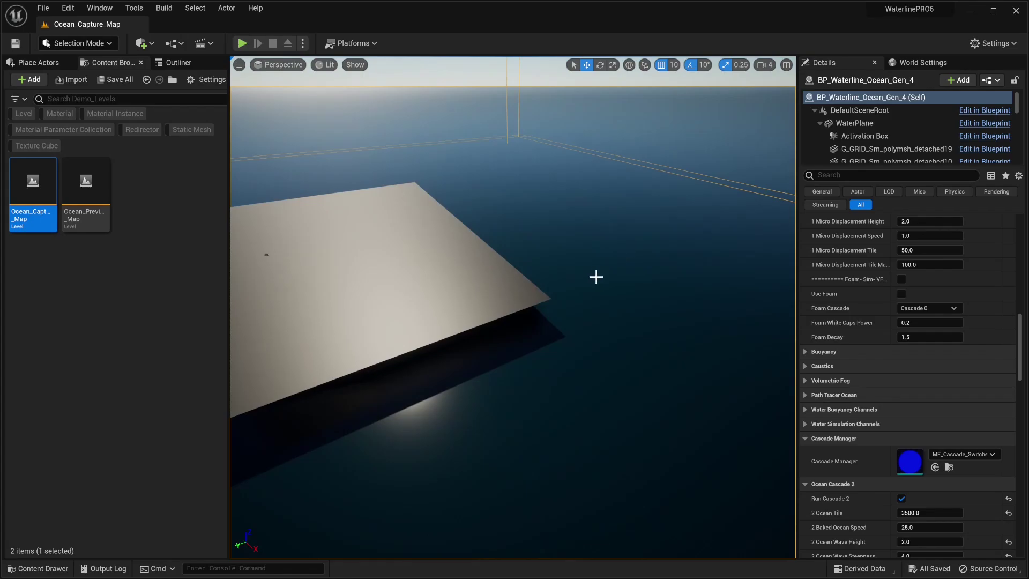
Start the Live Ocean preview on the ocean actor and inspect the waves around the floating plane
{"action": "scroll", "coordinate": [867, 368], "scroll_direction": "up", "scroll_amount": 10}
{"action": "scroll", "coordinate": [880, 385], "scroll_direction": "up", "scroll_amount": 3}
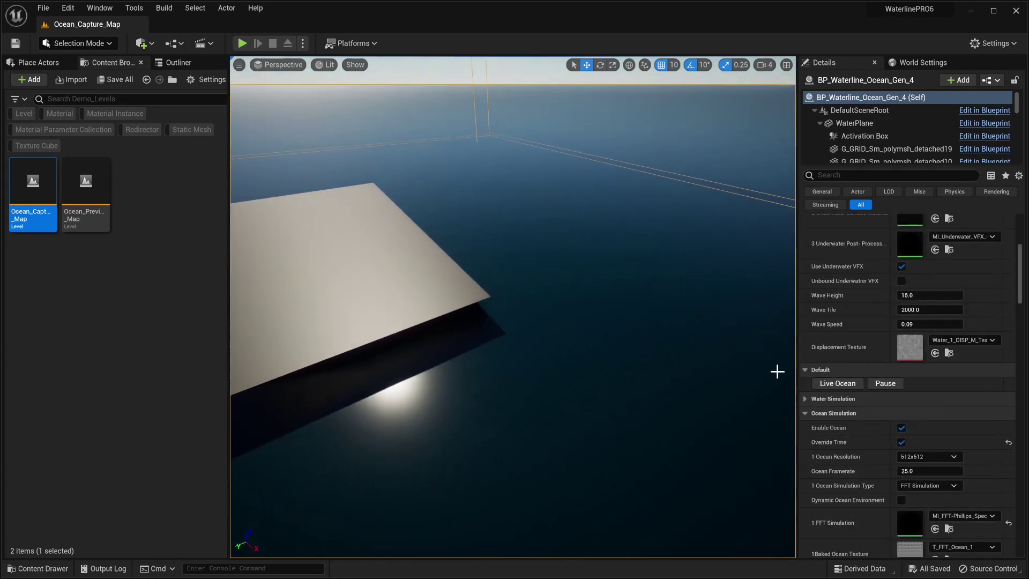
{"action": "left_click", "coordinate": [838, 383]}
{"action": "right_click_drag", "start_coordinate": [627, 283], "coordinate": [568, 283]}
{"action": "right_click_drag", "start_coordinate": [454, 248], "coordinate": [786, 351]}
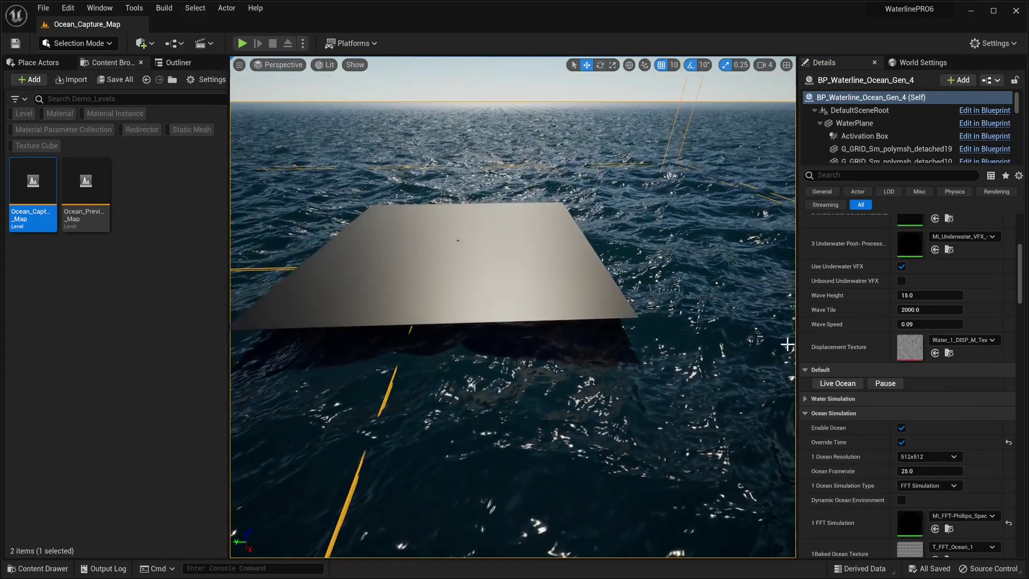
{"action": "right_click_drag", "start_coordinate": [544, 292], "coordinate": [576, 334]}
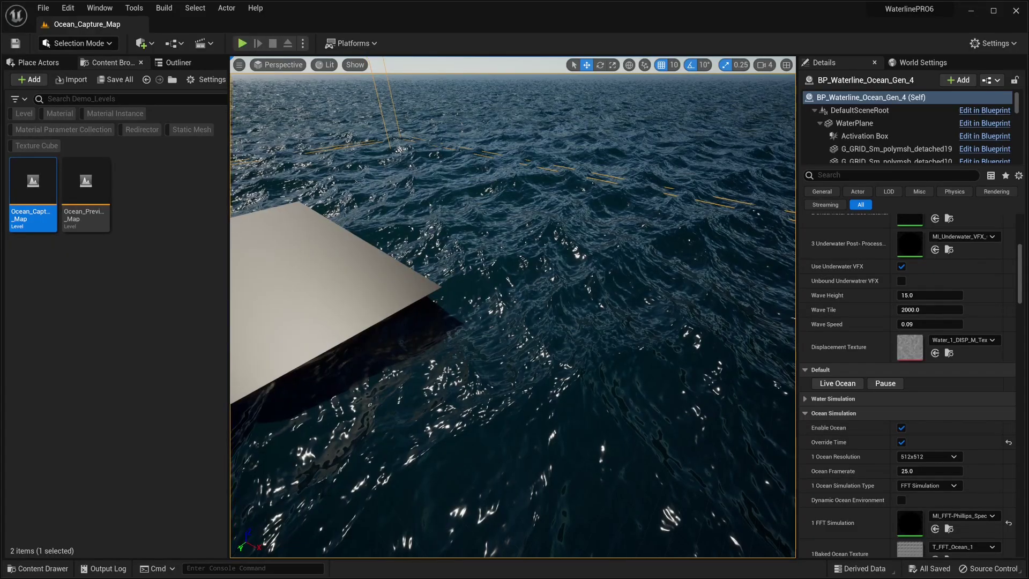
{"action": "right_click_drag", "start_coordinate": [776, 396], "coordinate": [727, 402]}
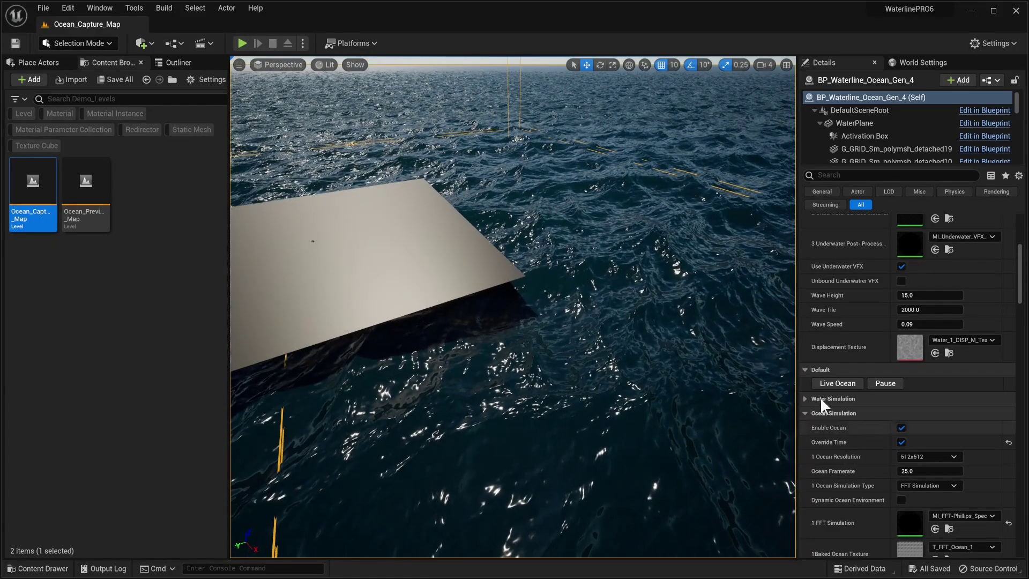
{"action": "right_click_drag", "start_coordinate": [456, 228], "coordinate": [422, 256]}
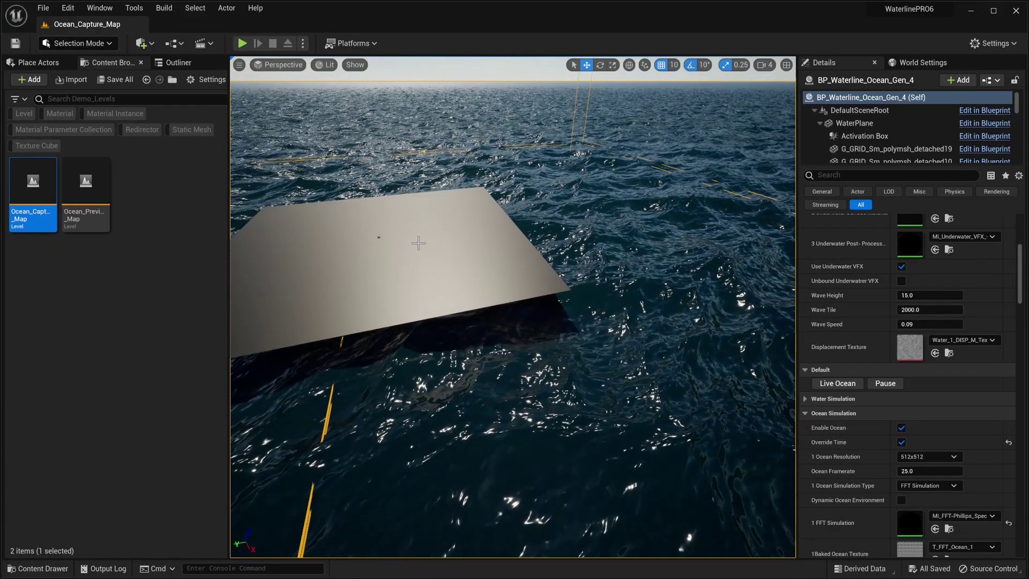
Turn off Override Time and Run Cascade 2 on the ocean actor
{"action": "scroll", "coordinate": [874, 368], "scroll_direction": "up", "scroll_amount": 3}
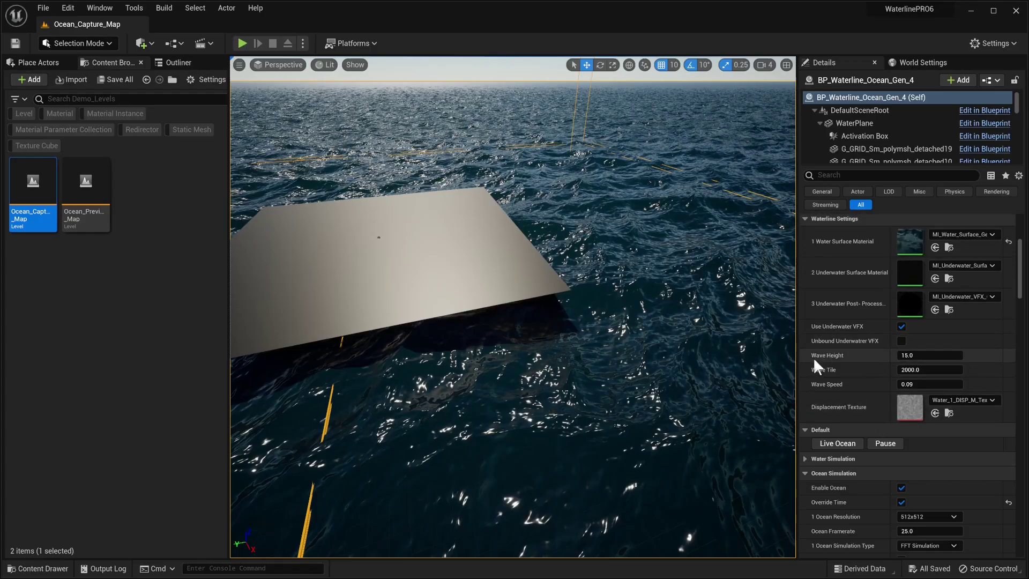
{"action": "left_click", "coordinate": [902, 502]}
{"action": "scroll", "coordinate": [876, 415], "scroll_direction": "down", "scroll_amount": 10}
{"action": "scroll", "coordinate": [877, 415], "scroll_direction": "down", "scroll_amount": 20}
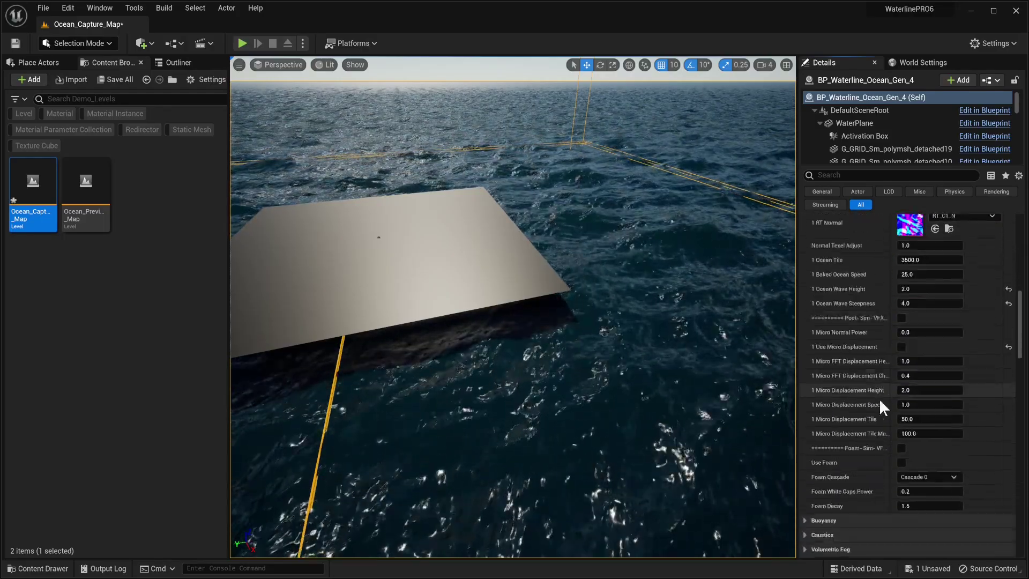
{"action": "left_click", "coordinate": [901, 513]}
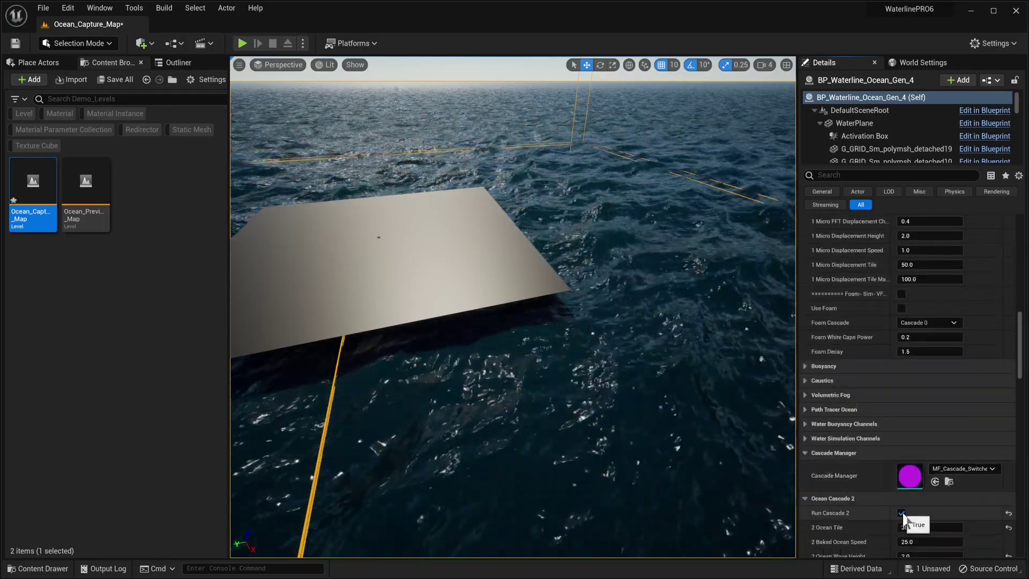
{"action": "right_click_drag", "start_coordinate": [645, 321], "coordinate": [692, 317]}
Open the ocean actor's 1 FFT Simulation material instance and arrange its editor window so the waves stay in view
{"action": "scroll", "coordinate": [954, 349], "scroll_direction": "up", "scroll_amount": 10}
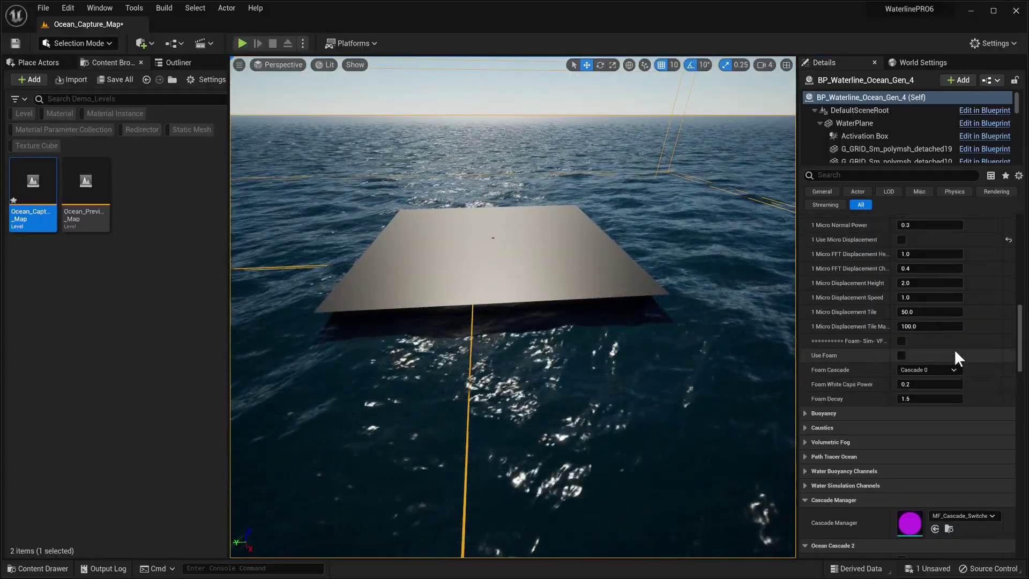
{"action": "scroll", "coordinate": [857, 278], "scroll_direction": "up", "scroll_amount": 5}
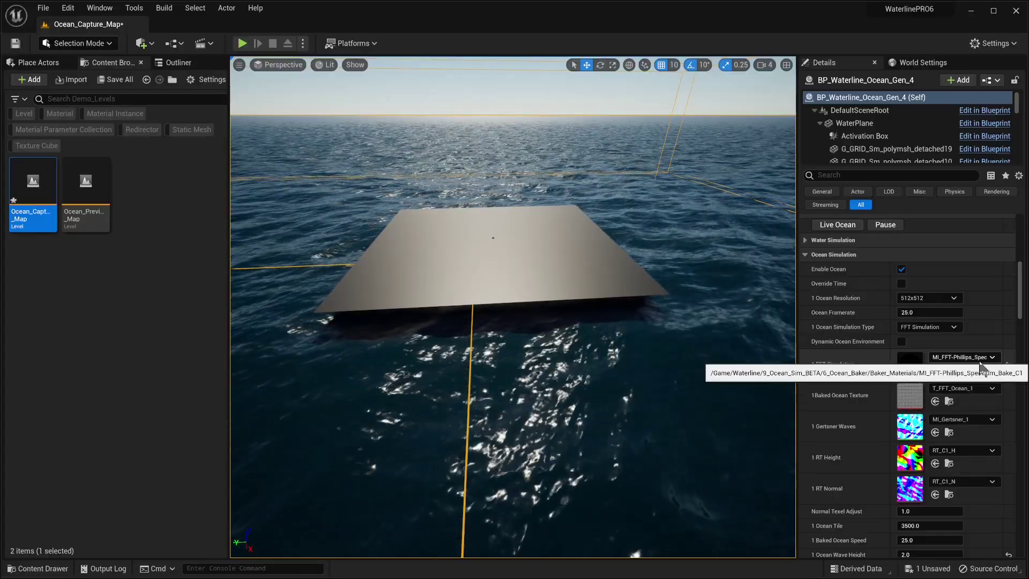
{"action": "double_click", "coordinate": [911, 362]}
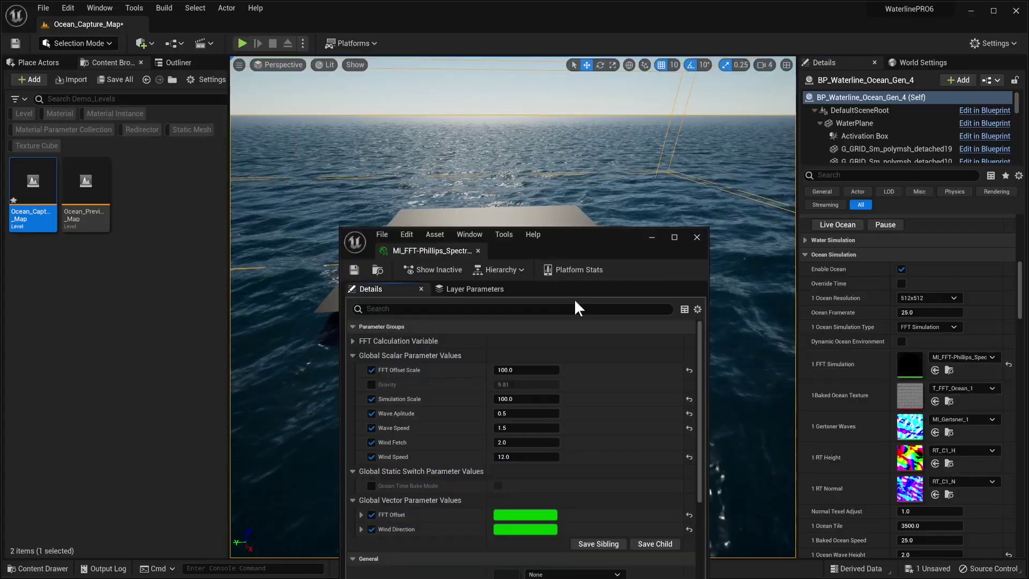
{"action": "left_click_drag", "start_coordinate": [593, 252], "coordinate": [792, 145]}
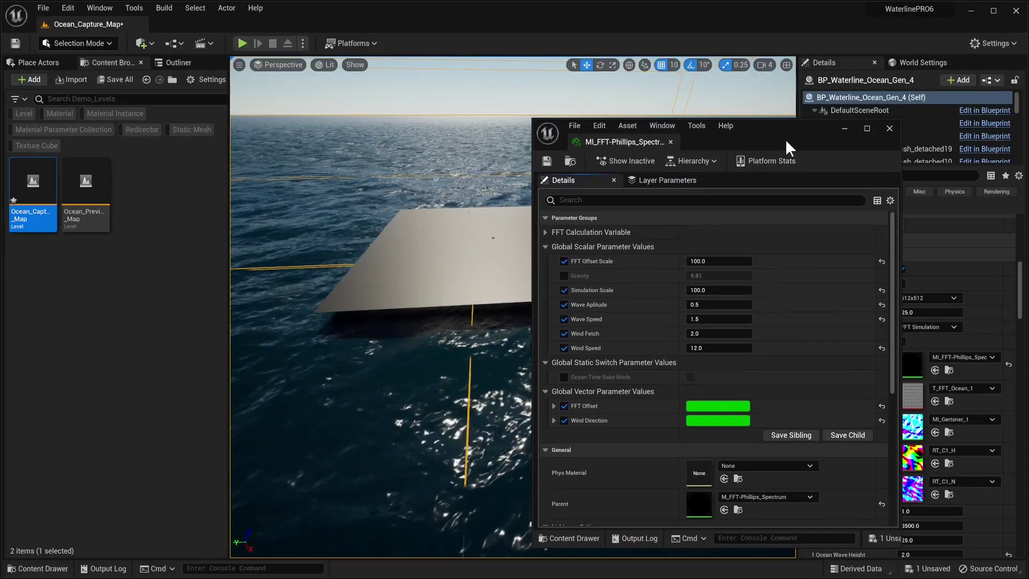
{"action": "left_click_drag", "start_coordinate": [534, 122], "coordinate": [640, 113]}
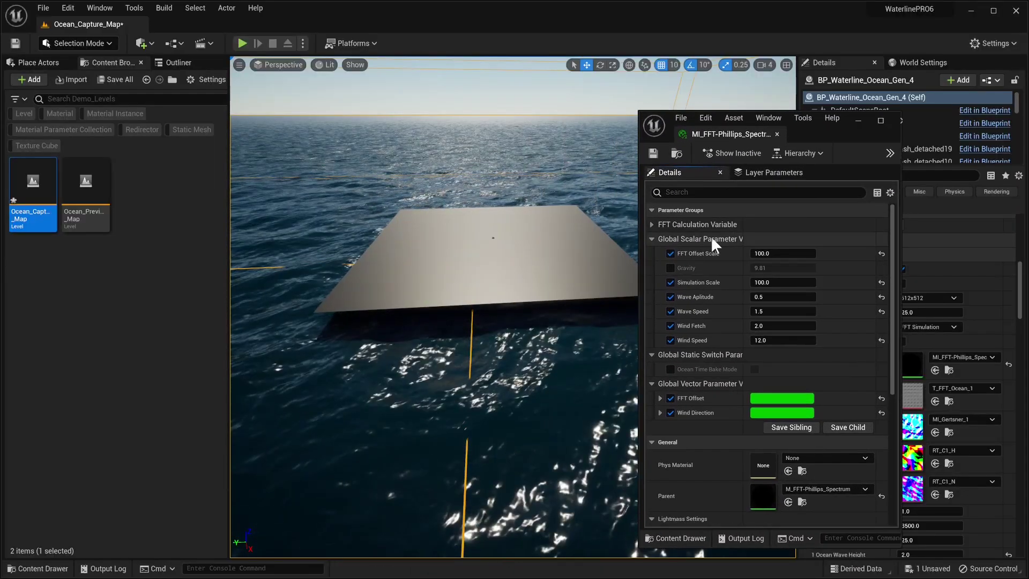
{"action": "left_click_drag", "start_coordinate": [742, 247], "coordinate": [765, 248]}
{"action": "right_click_drag", "start_coordinate": [563, 252], "coordinate": [675, 217]}
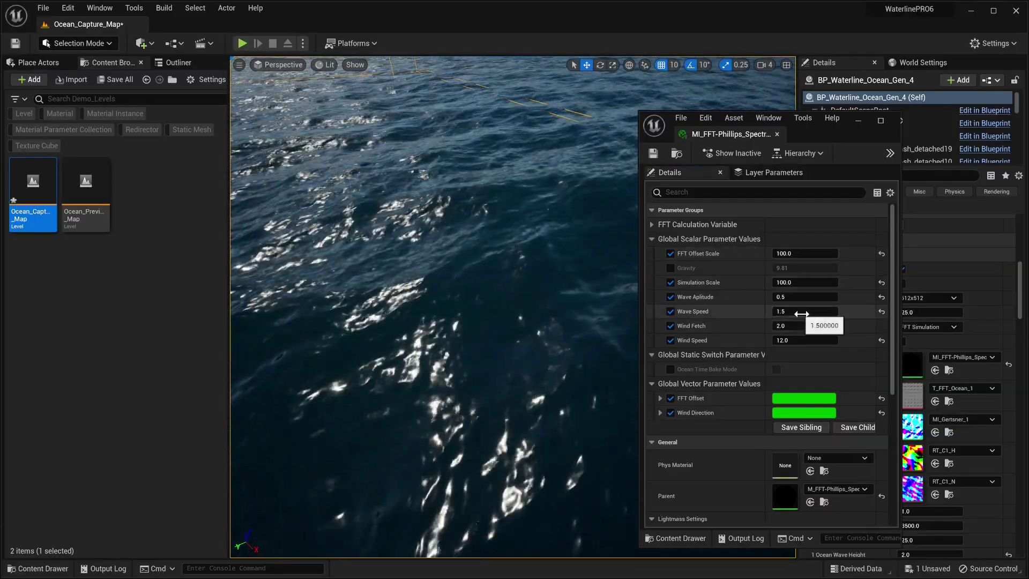
Try Wave Aplitude values of 1 and 2 in the Phillips spectrum material instance, and settle on 1.0
{"action": "left_click", "coordinate": [805, 295]}
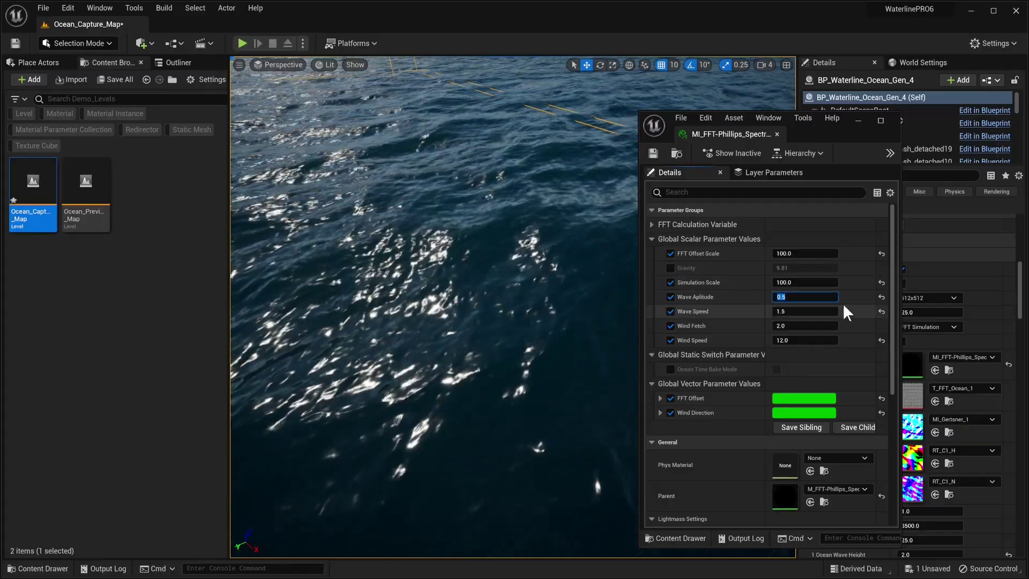
{"action": "type", "text": "1"}
{"action": "key", "text": "Return"}
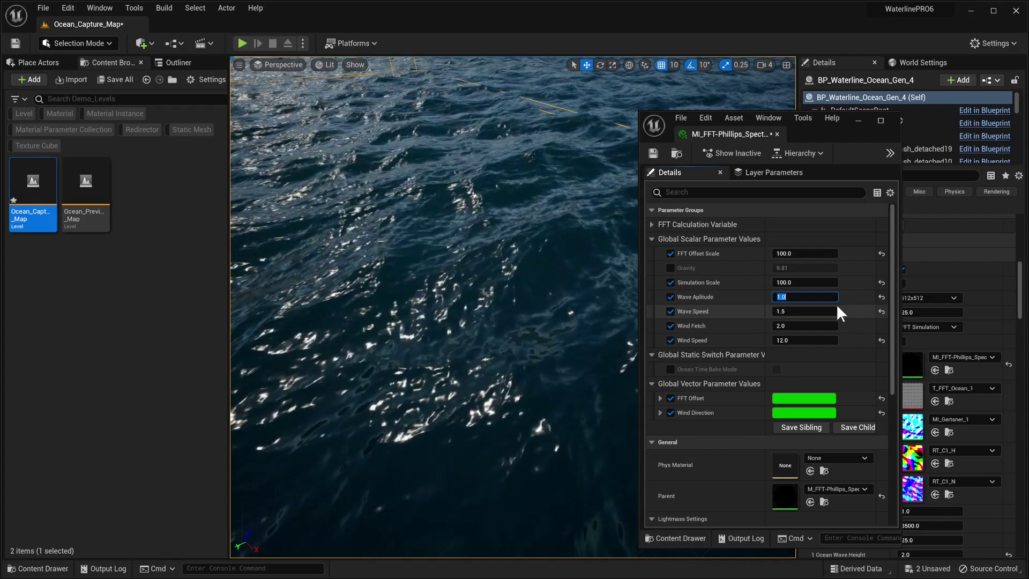
{"action": "type", "text": "2"}
{"action": "key", "text": "Return"}
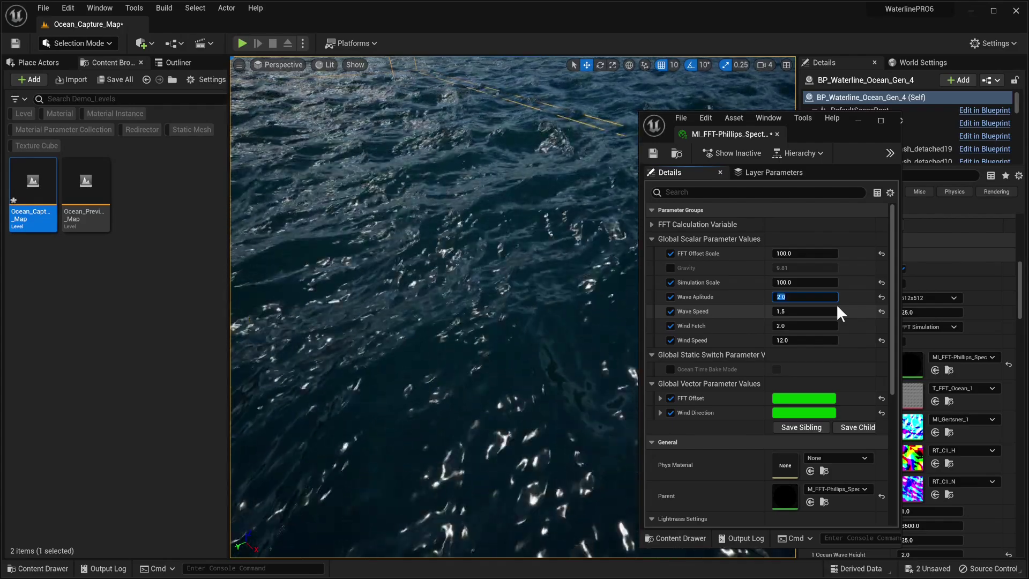
{"action": "type", "text": "1"}
{"action": "key", "text": "Return"}
Set the Wind Fetch of the Phillips spectrum material instance to 0.0
{"action": "right_click_drag", "start_coordinate": [589, 300], "coordinate": [512, 286]}
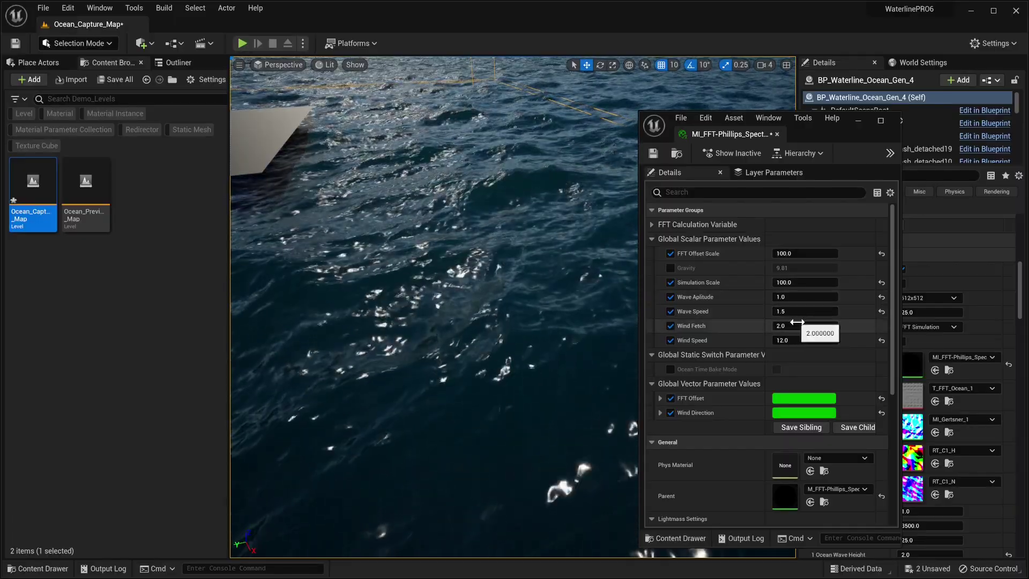
{"action": "type", "text": "0"}
{"action": "key", "text": "Return"}
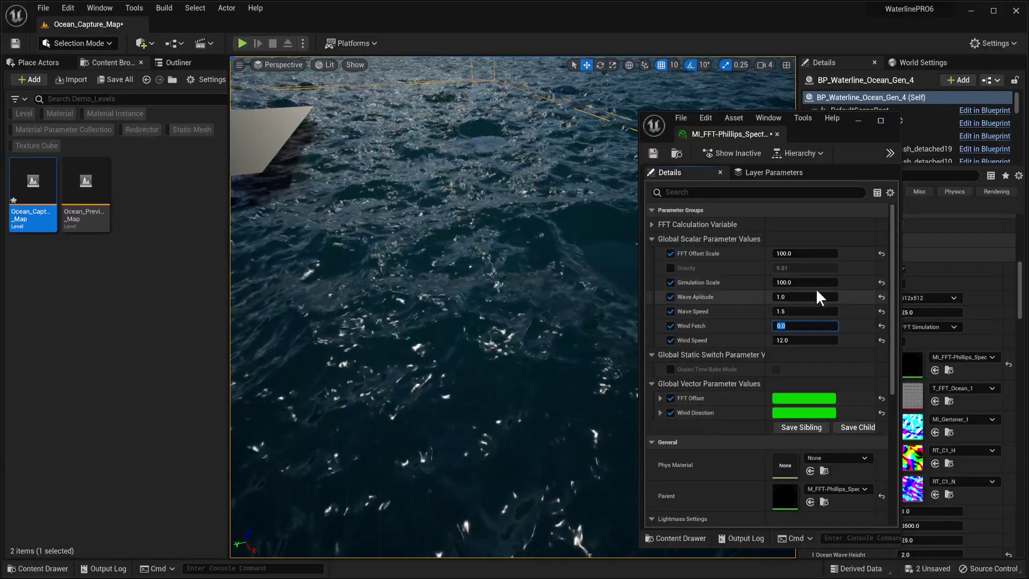
Set FFT Offset Scale to 0.999 and Wind Fetch to 0.696, and check the resulting waves in the viewport
{"action": "left_click", "coordinate": [804, 253]}
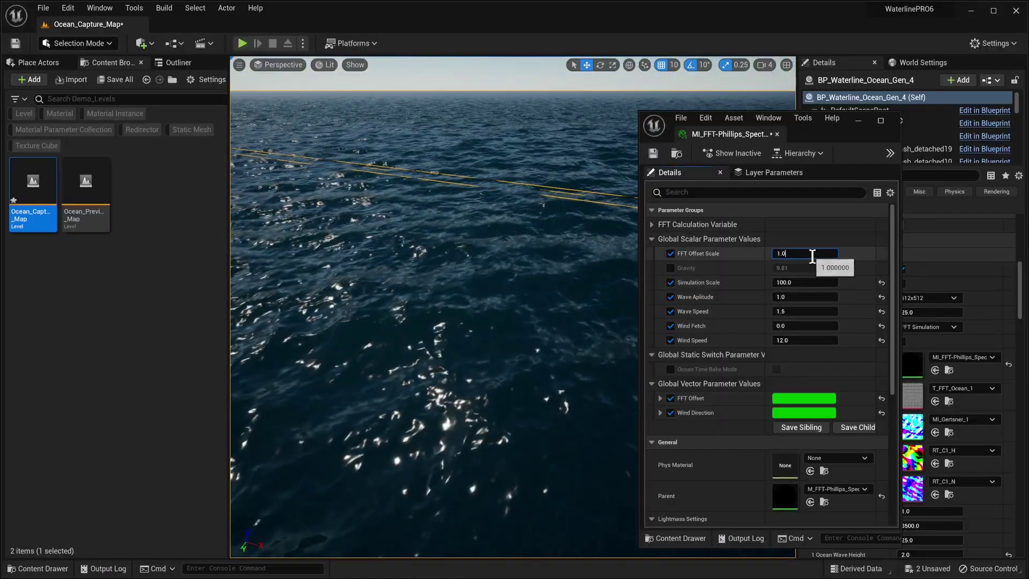
{"action": "type", "text": "01"}
{"action": "key", "text": "Return"}
{"action": "type", "text": "0.99"}
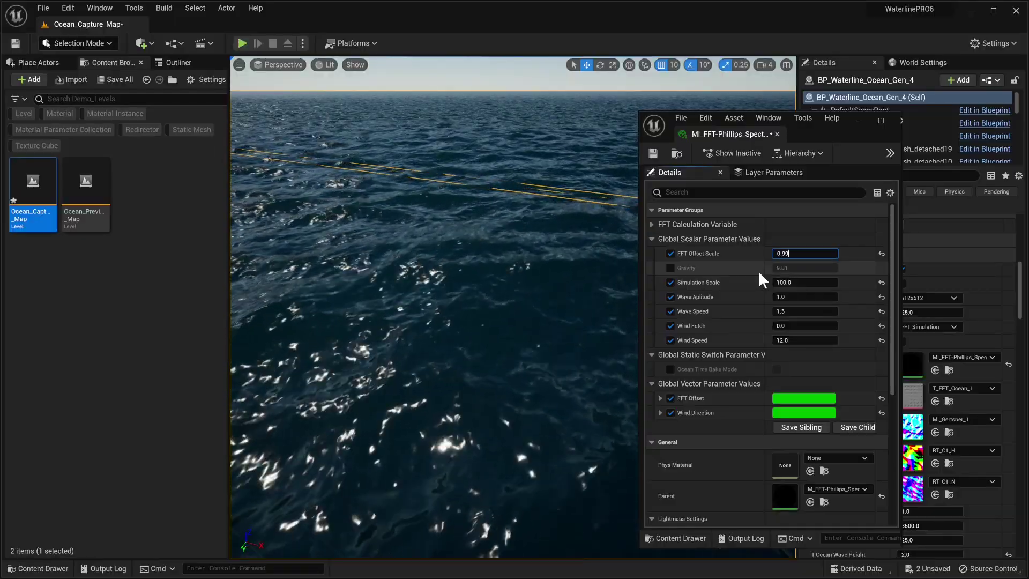
{"action": "type", "text": "9"}
{"action": "key", "text": "Return"}
{"action": "right_click_drag", "start_coordinate": [607, 301], "coordinate": [578, 275]}
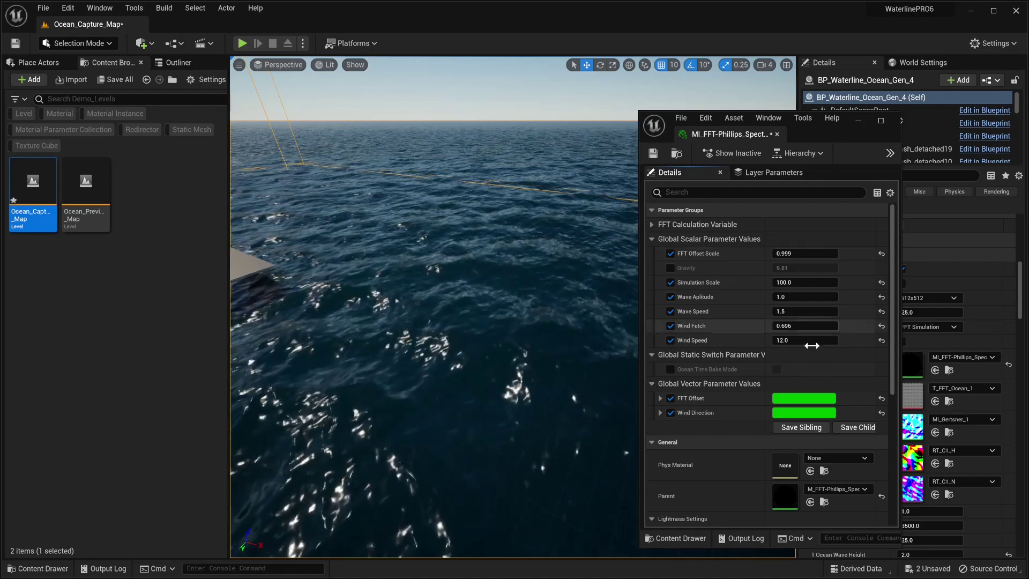
{"action": "right_click_drag", "start_coordinate": [380, 325], "coordinate": [456, 302]}
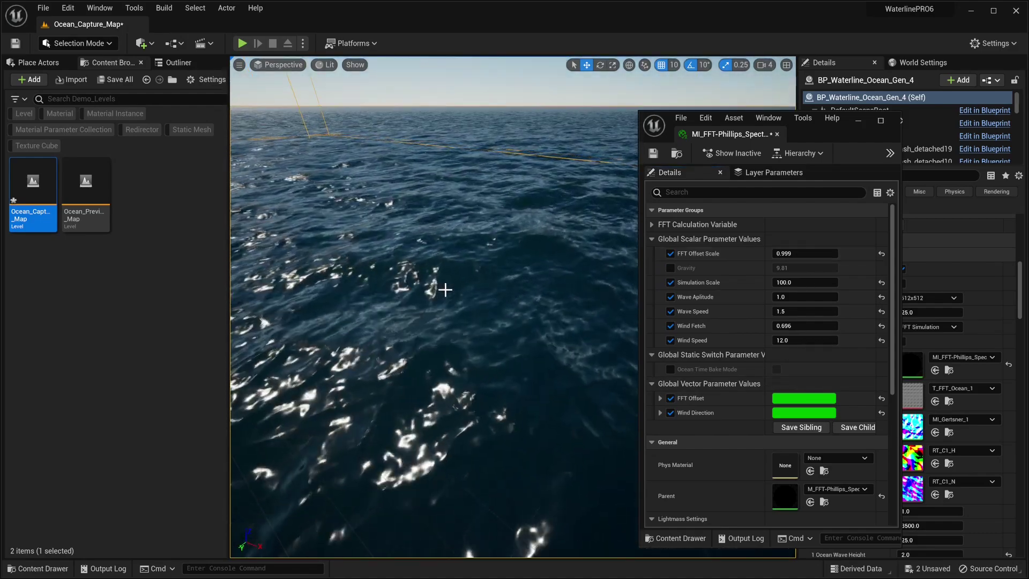
Close the Phillips spectrum material instance window and select the BP_Ocean_Baker plane in the viewport
{"action": "right_click_drag", "start_coordinate": [493, 241], "coordinate": [492, 241]}
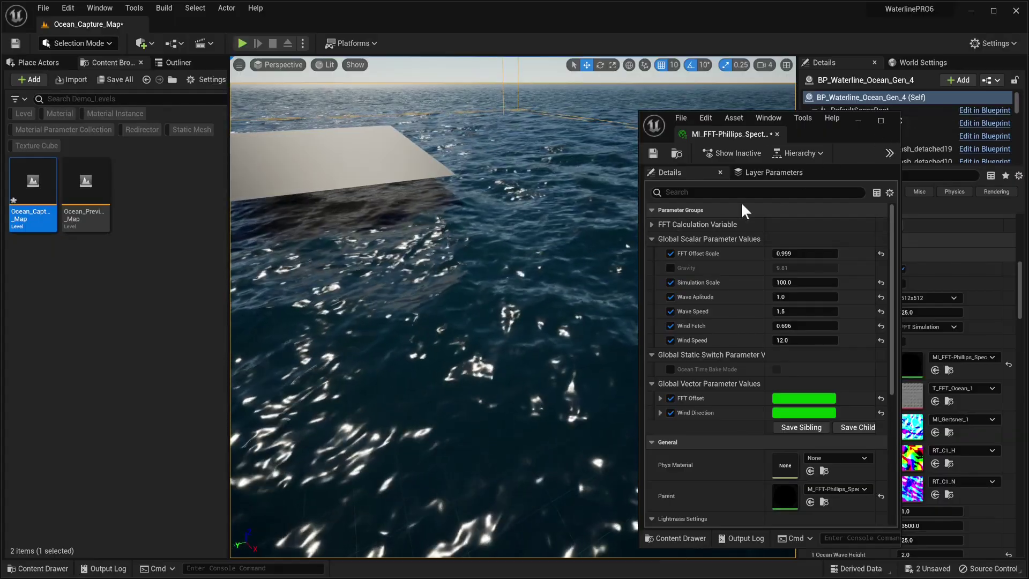
{"action": "left_click_drag", "start_coordinate": [861, 132], "coordinate": [825, 137]}
{"action": "left_click", "coordinate": [814, 126]}
{"action": "left_click", "coordinate": [375, 161]}
{"action": "right_click_drag", "start_coordinate": [375, 161], "coordinate": [348, 80]}
Set the ocean baker's Ocean Amplitude to 1.0
{"action": "scroll", "coordinate": [891, 379], "scroll_direction": "up", "scroll_amount": 15}
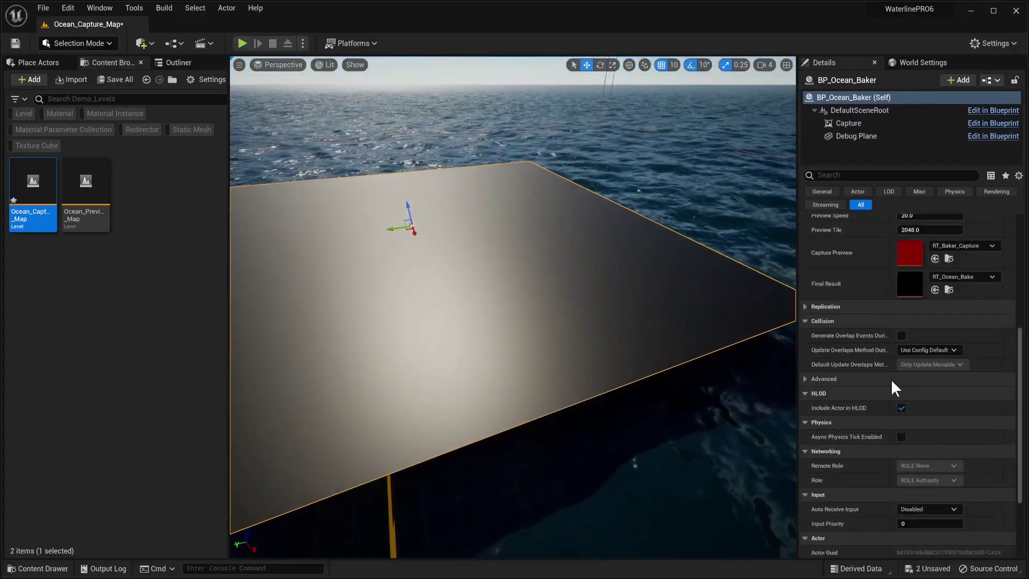
{"action": "right_click_drag", "start_coordinate": [572, 271], "coordinate": [547, 289]}
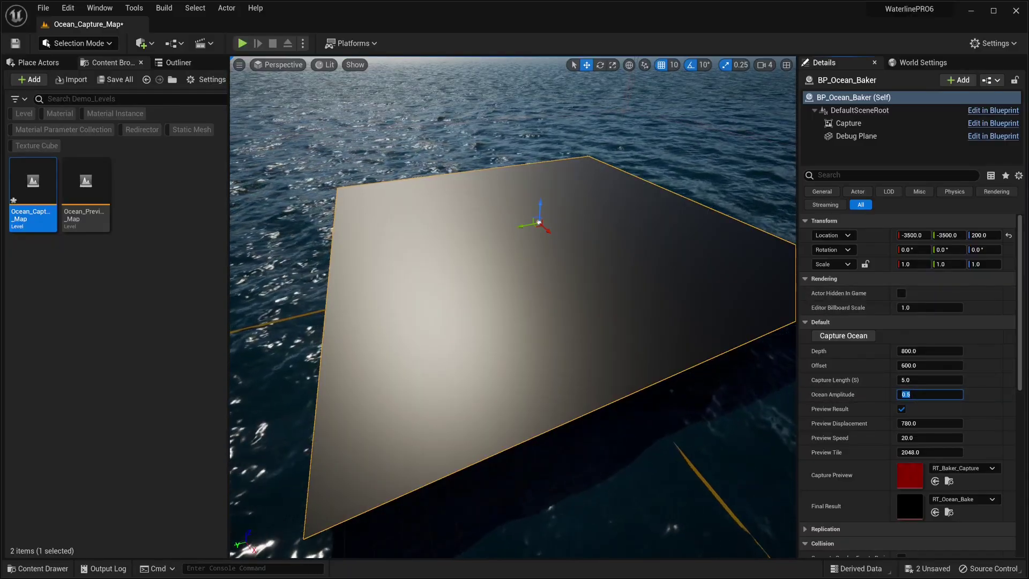
{"action": "right_click_drag", "start_coordinate": [606, 379], "coordinate": [710, 377]}
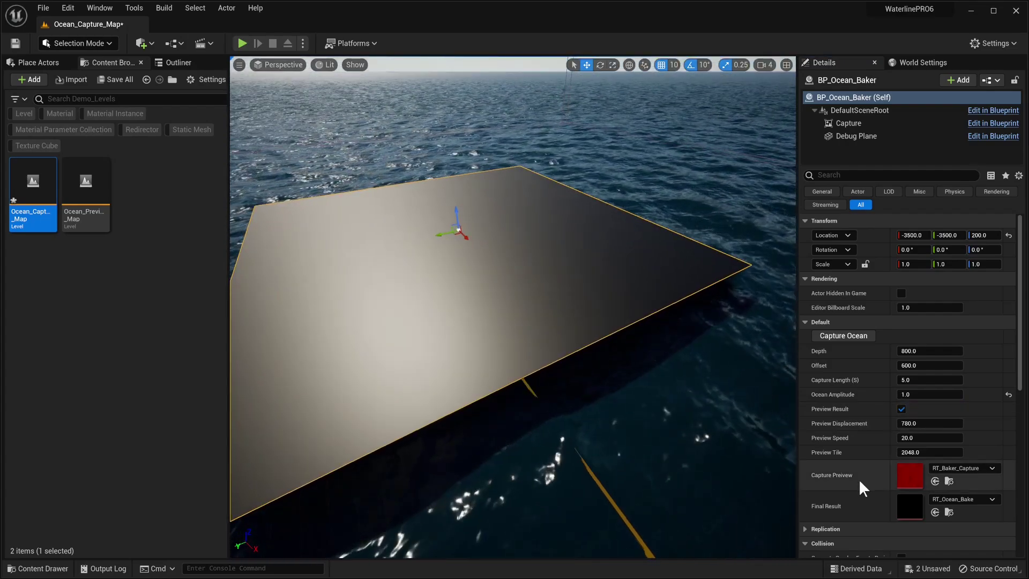
Select the BP_Waterline_Ocean_Gen_4 ocean actor and enable Run Cascade 2 in its Ocean Cascade 2 settings
{"action": "right_click_drag", "start_coordinate": [666, 375], "coordinate": [725, 360]}
{"action": "left_click", "coordinate": [697, 375]}
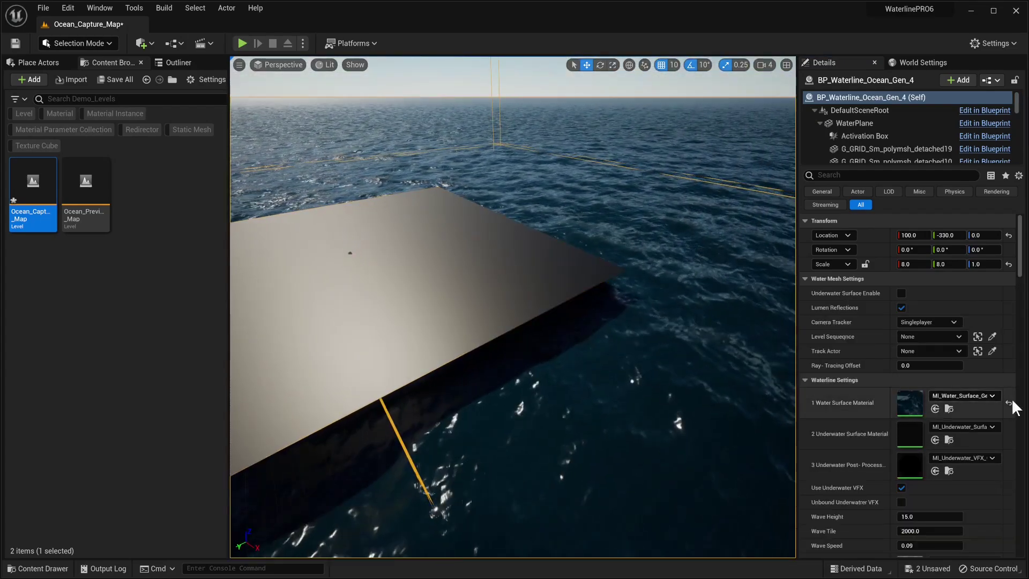
{"action": "scroll", "coordinate": [855, 333], "scroll_direction": "down", "scroll_amount": 1}
{"action": "scroll", "coordinate": [858, 343], "scroll_direction": "down", "scroll_amount": 10}
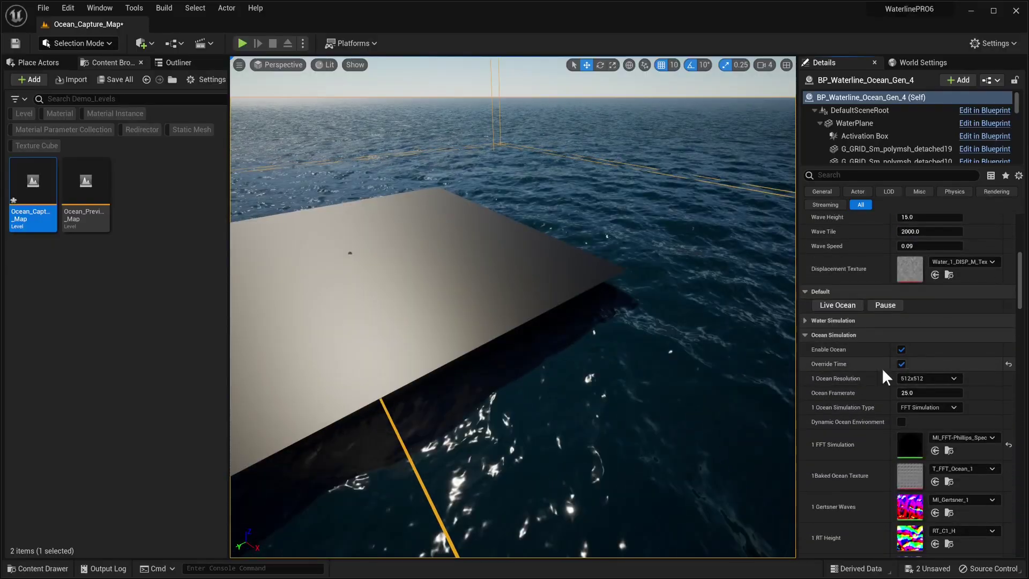
{"action": "scroll", "coordinate": [858, 386], "scroll_direction": "down", "scroll_amount": 10}
{"action": "scroll", "coordinate": [853, 381], "scroll_direction": "down", "scroll_amount": 5}
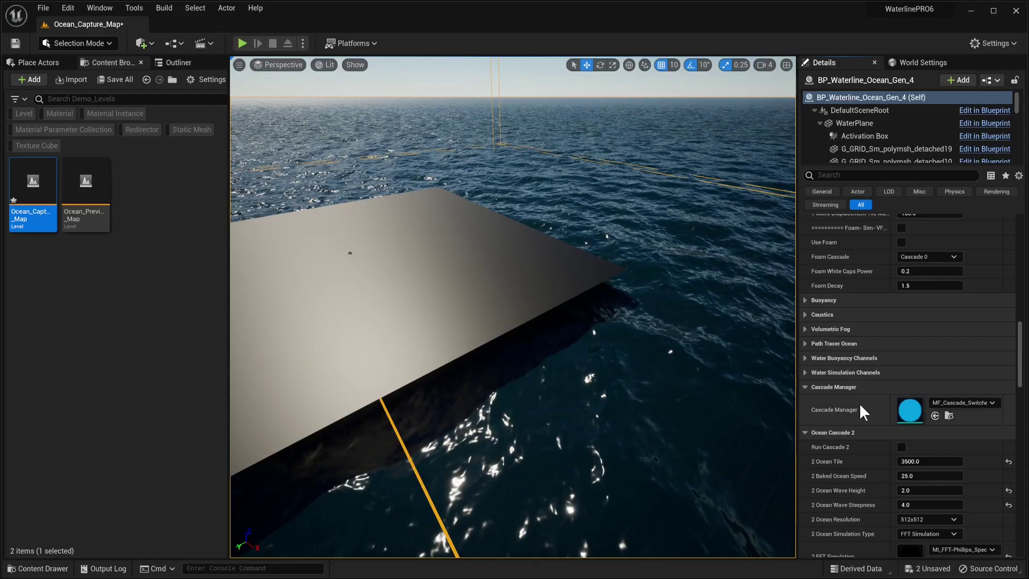
{"action": "left_click", "coordinate": [902, 446]}
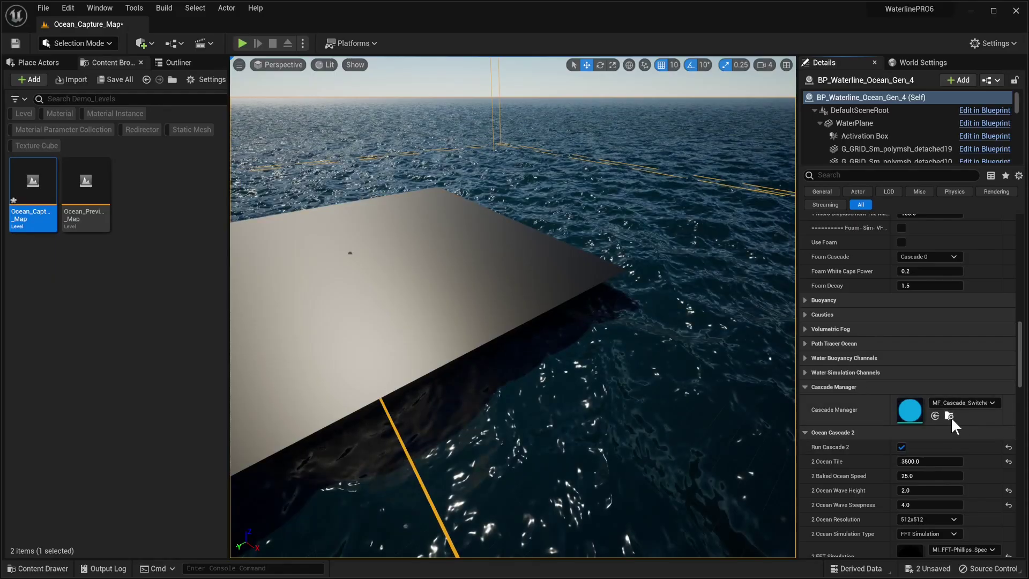
Examine the ocean actor's Ocean Cascade 2 parameters and compare them with the first cascade's simulation settings
{"action": "scroll", "coordinate": [911, 456], "scroll_direction": "down", "scroll_amount": 3}
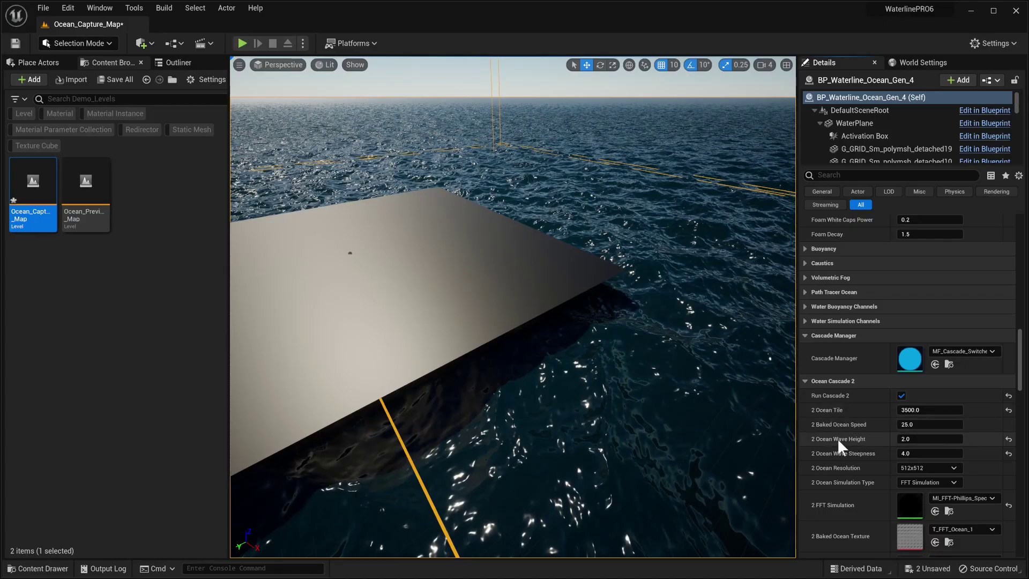
{"action": "scroll", "coordinate": [869, 407], "scroll_direction": "up", "scroll_amount": 3}
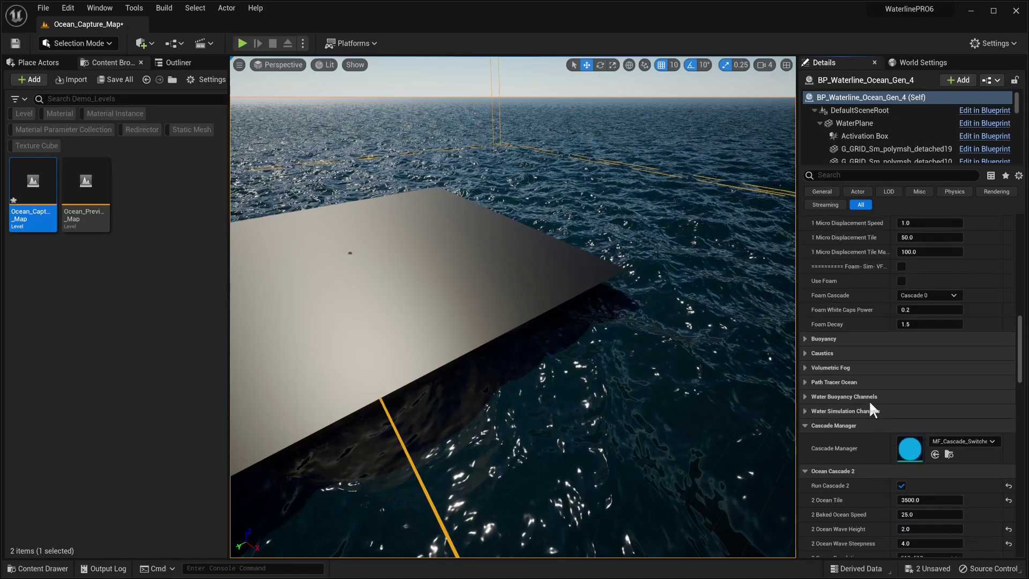
{"action": "scroll", "coordinate": [906, 428], "scroll_direction": "down", "scroll_amount": 3}
{"action": "scroll", "coordinate": [920, 413], "scroll_direction": "up", "scroll_amount": 10}
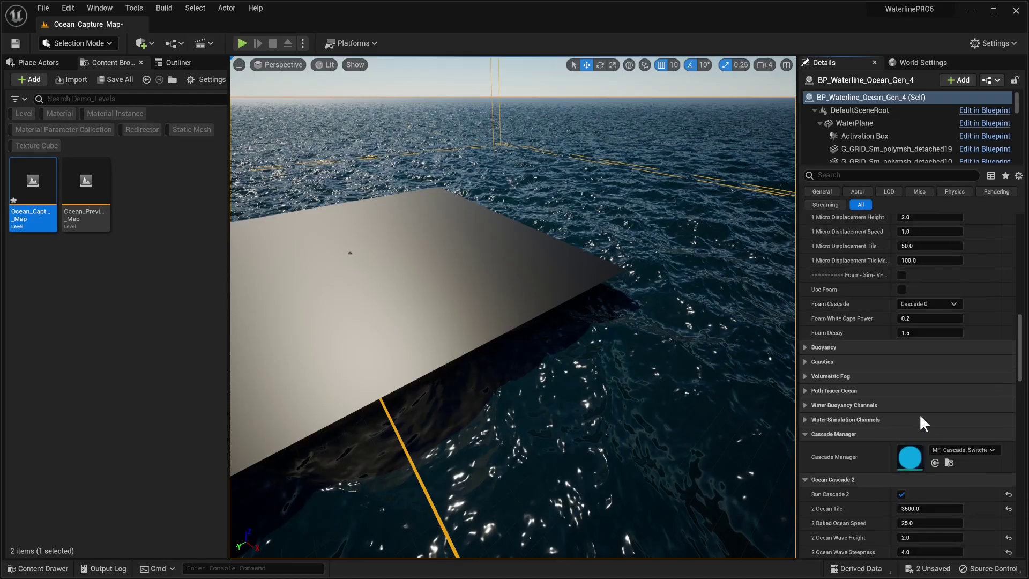
{"action": "scroll", "coordinate": [921, 419], "scroll_direction": "down", "scroll_amount": 8}
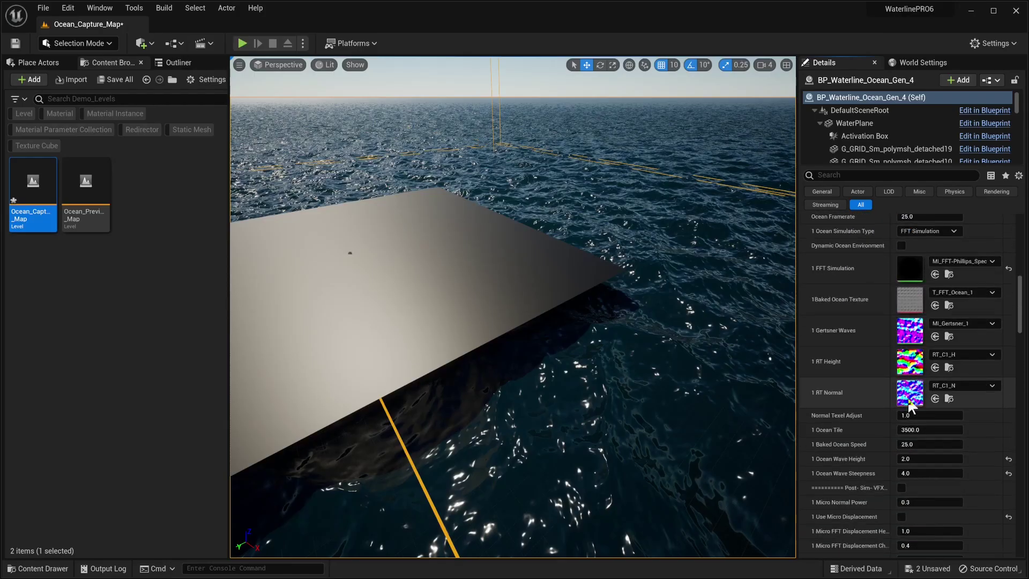
{"action": "scroll", "coordinate": [857, 390], "scroll_direction": "up", "scroll_amount": 5}
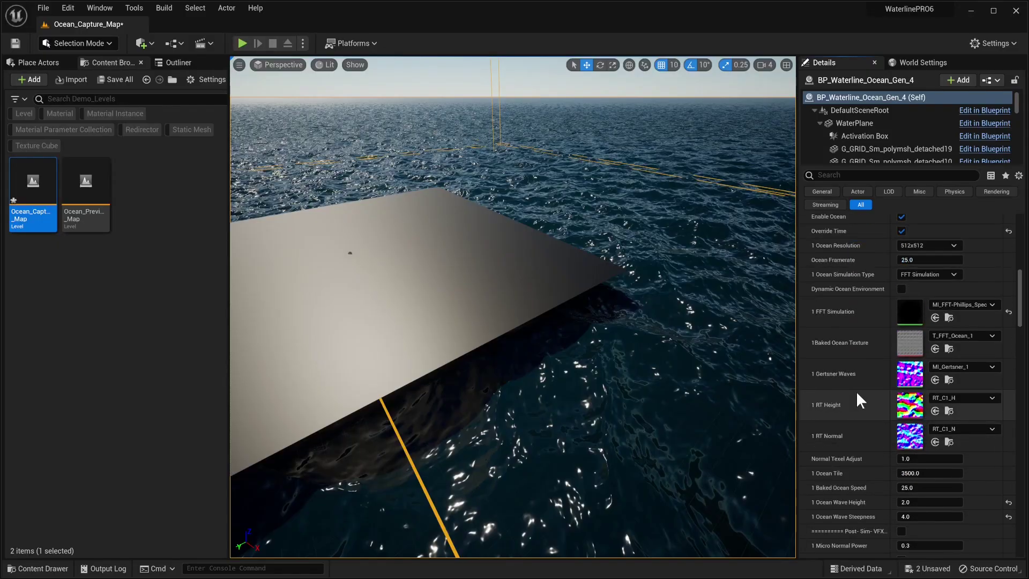
Reselect the BP_Ocean_Baker plane and turn off its Preview Result option
{"action": "right_click_drag", "start_coordinate": [750, 284], "coordinate": [655, 282]}
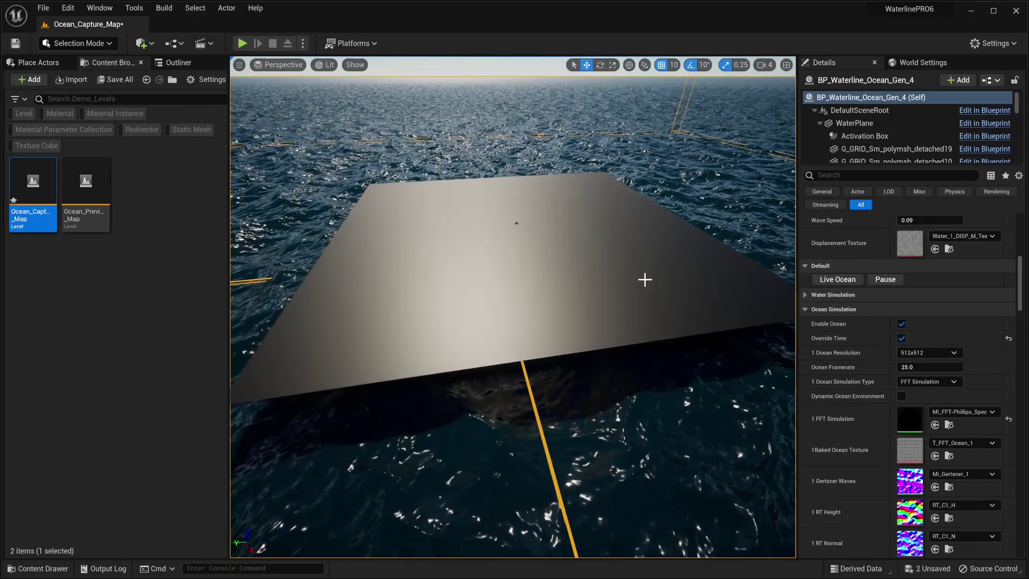
{"action": "left_click", "coordinate": [618, 337]}
{"action": "right_click_drag", "start_coordinate": [617, 338], "coordinate": [774, 337]}
{"action": "scroll", "coordinate": [879, 371], "scroll_direction": "up", "scroll_amount": 3}
{"action": "scroll", "coordinate": [880, 369], "scroll_direction": "up", "scroll_amount": 4}
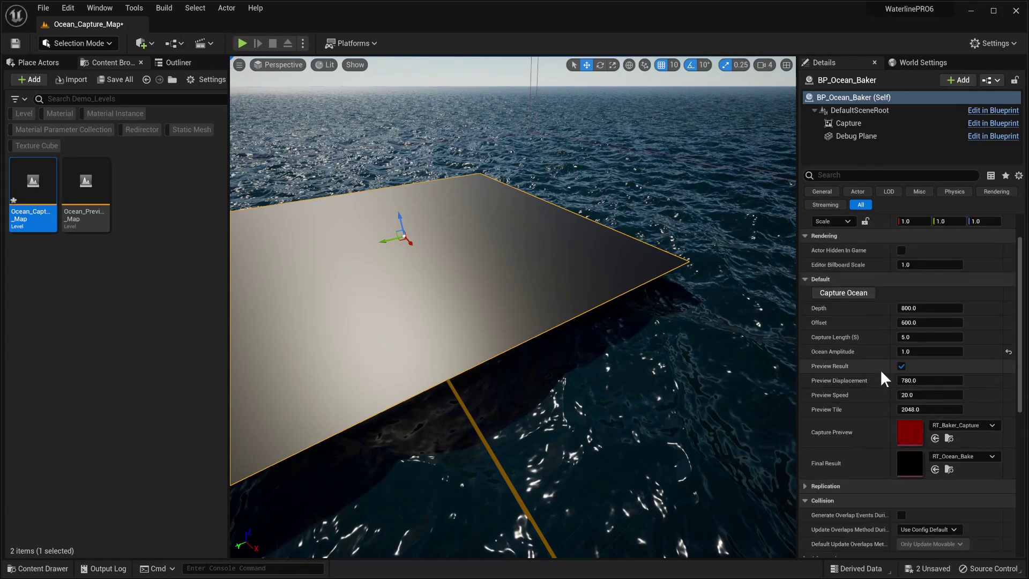
{"action": "right_click_drag", "start_coordinate": [630, 344], "coordinate": [599, 335]}
{"action": "left_click", "coordinate": [902, 409]}
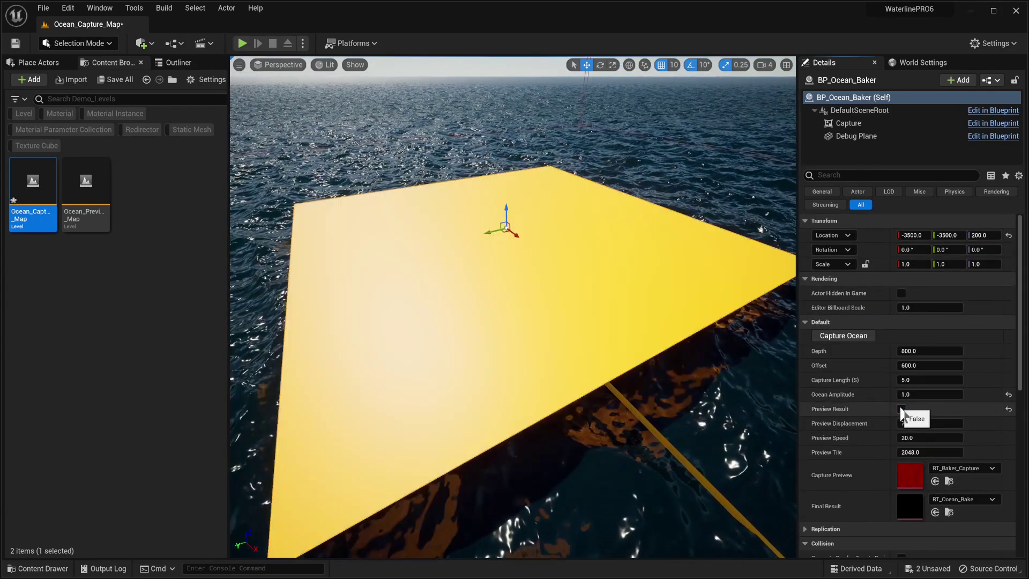
Frame the baker plane and run Capture Ocean to bake the waves into the RT_Ocean_Bake render target
{"action": "right_click_drag", "start_coordinate": [469, 219], "coordinate": [439, 203]}
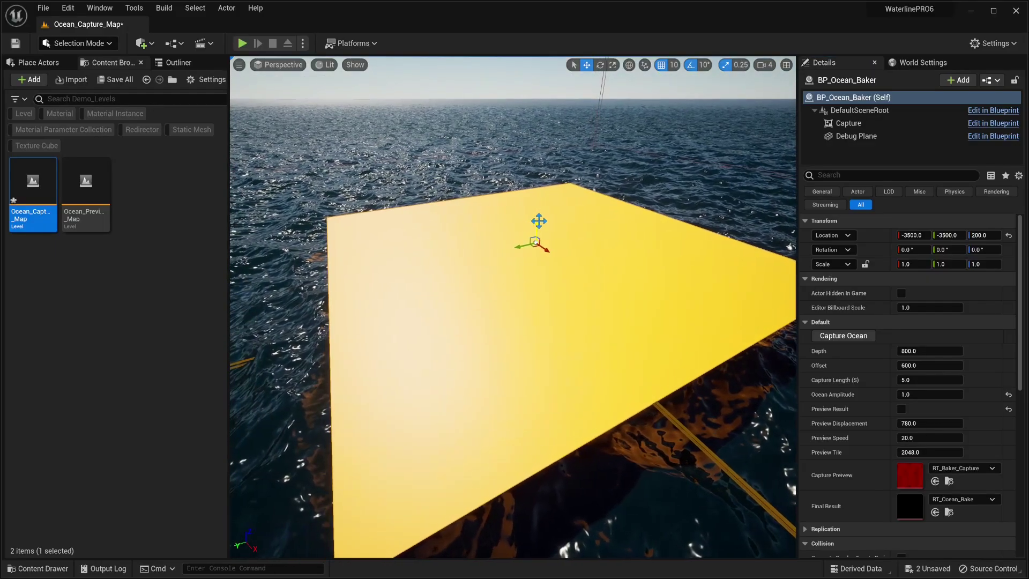
{"action": "left_click_drag", "start_coordinate": [538, 228], "coordinate": [516, 273]}
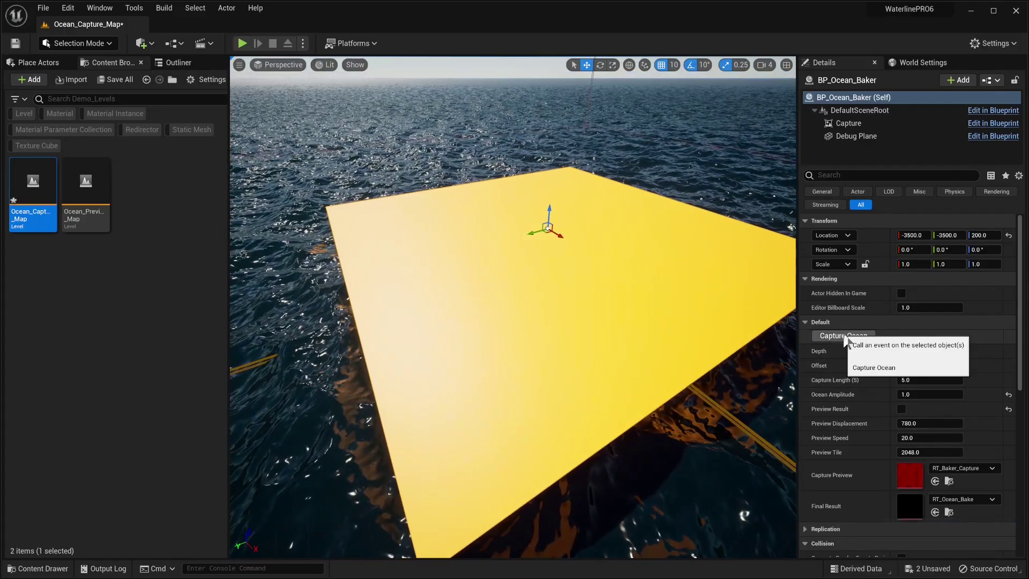
{"action": "right_click_drag", "start_coordinate": [529, 283], "coordinate": [590, 220]}
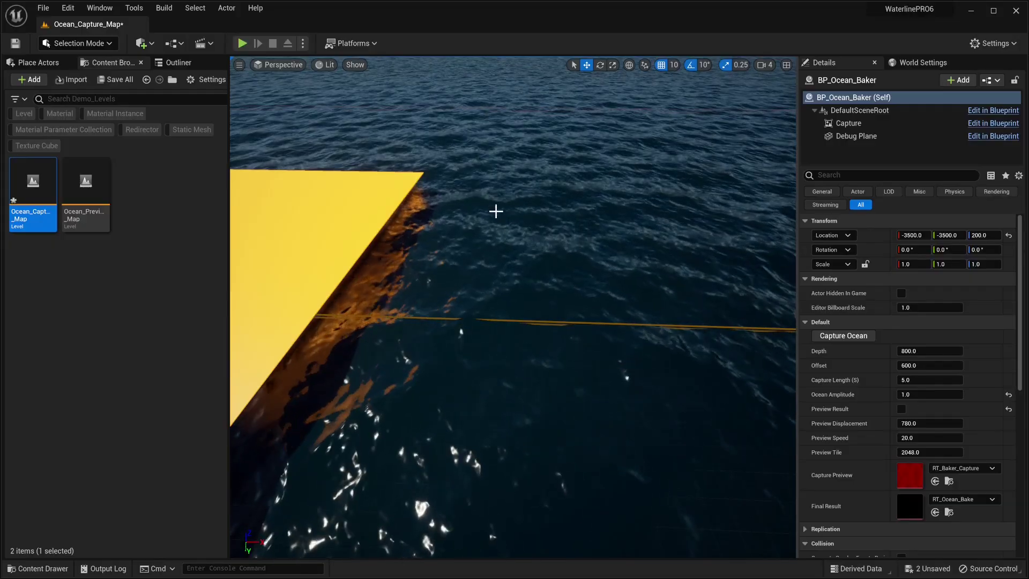
{"action": "key", "text": "f"}
{"action": "mouse_move", "coordinate": [649, 317]}
{"action": "right_mouse_down"}
{"action": "mouse_move", "coordinate": [641, 279]}
{"action": "mouse_move", "coordinate": [642, 317]}
{"action": "right_mouse_up"}
{"action": "key", "text": "w"}
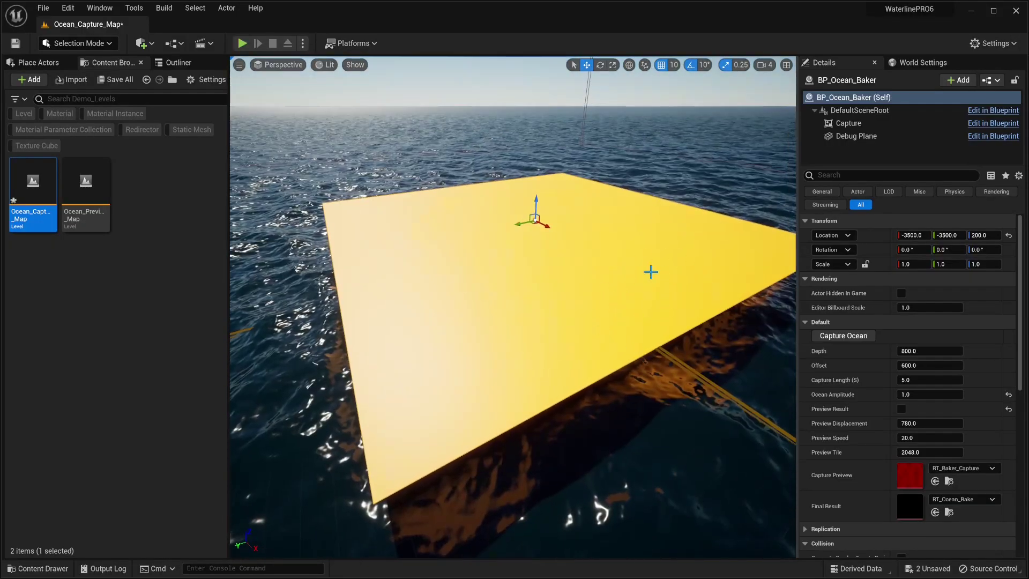
{"action": "scroll", "coordinate": [700, 344], "scroll_direction": "down", "scroll_amount": 1}
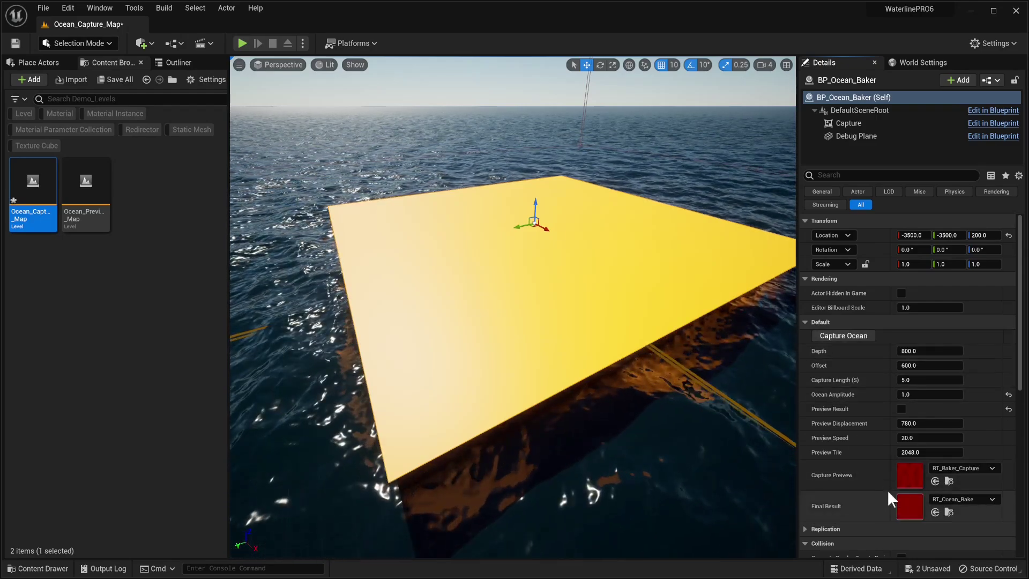
Locate the baker's Final Result render target in the content folder, open it and inspect its red channel
{"action": "left_click", "coordinate": [950, 513]}
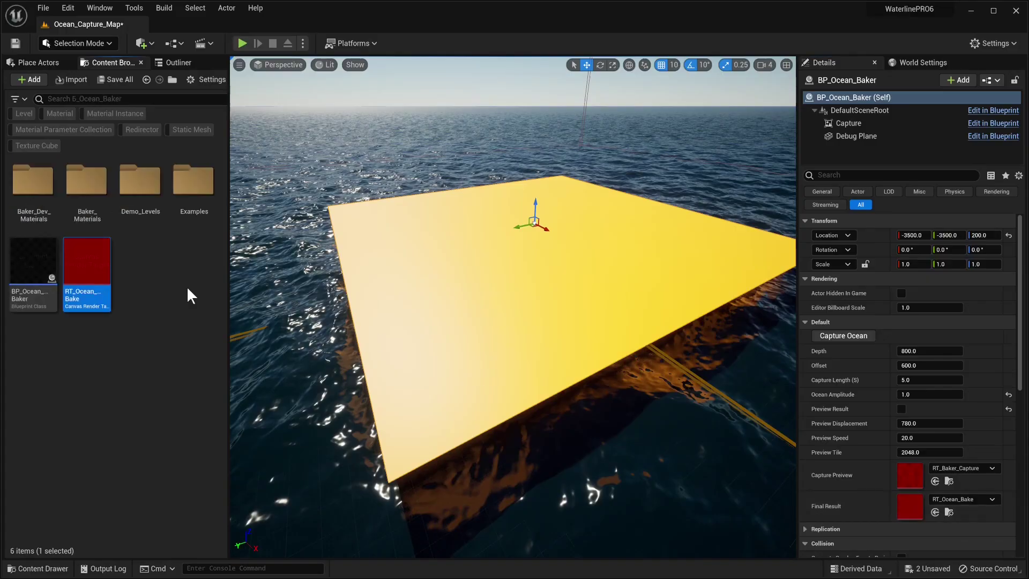
{"action": "double_click", "coordinate": [92, 260]}
{"action": "left_click", "coordinate": [186, 45]}
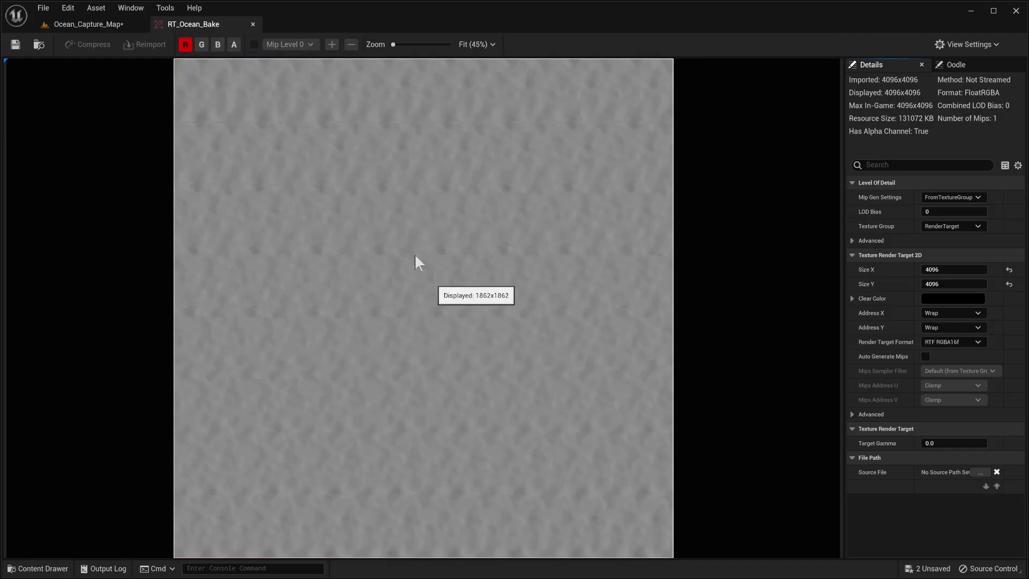
Return to the capture level, turn Preview Result on and inspect the baked waves on the baker plane
{"action": "left_click", "coordinate": [89, 25]}
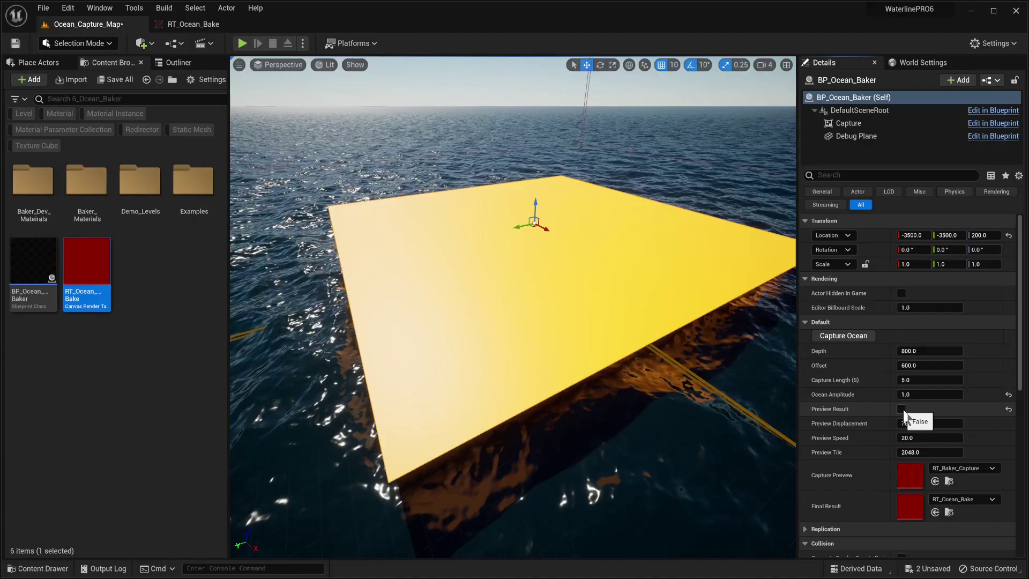
{"action": "right_click_drag", "start_coordinate": [513, 306], "coordinate": [461, 300]}
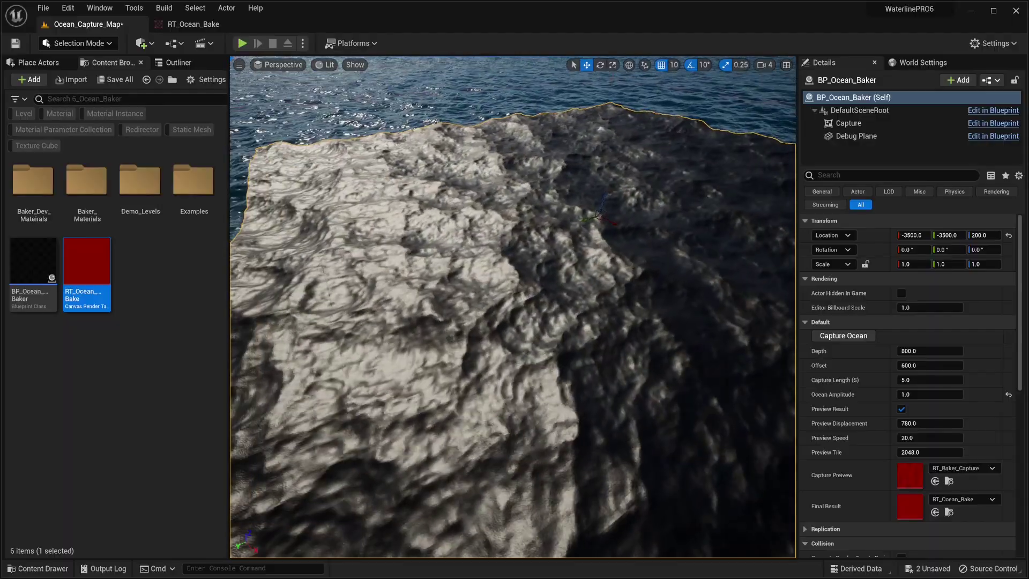
{"action": "right_click_drag", "start_coordinate": [472, 264], "coordinate": [550, 200]}
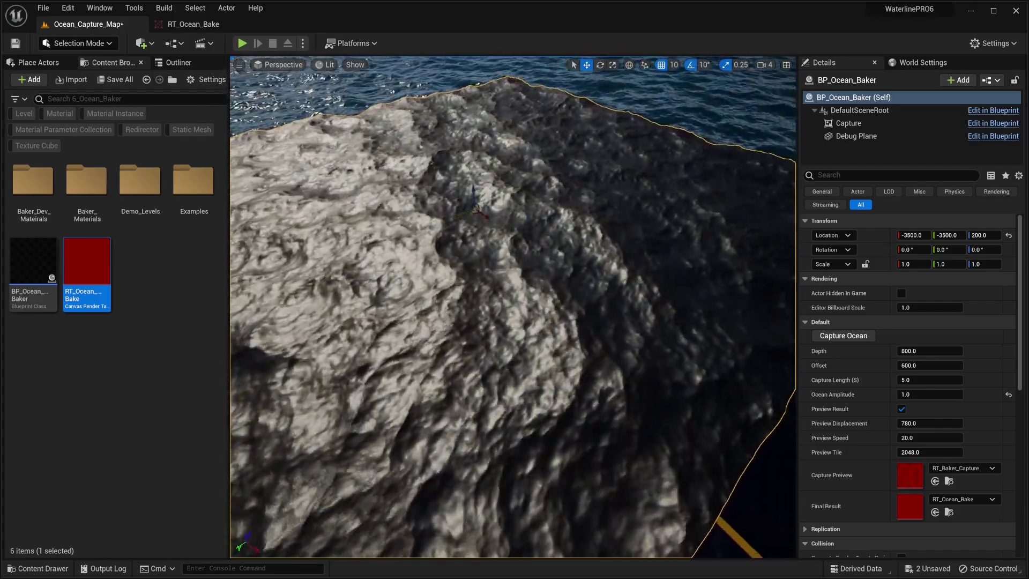
{"action": "middle_click_drag", "start_coordinate": [513, 306], "coordinate": [423, 325]}
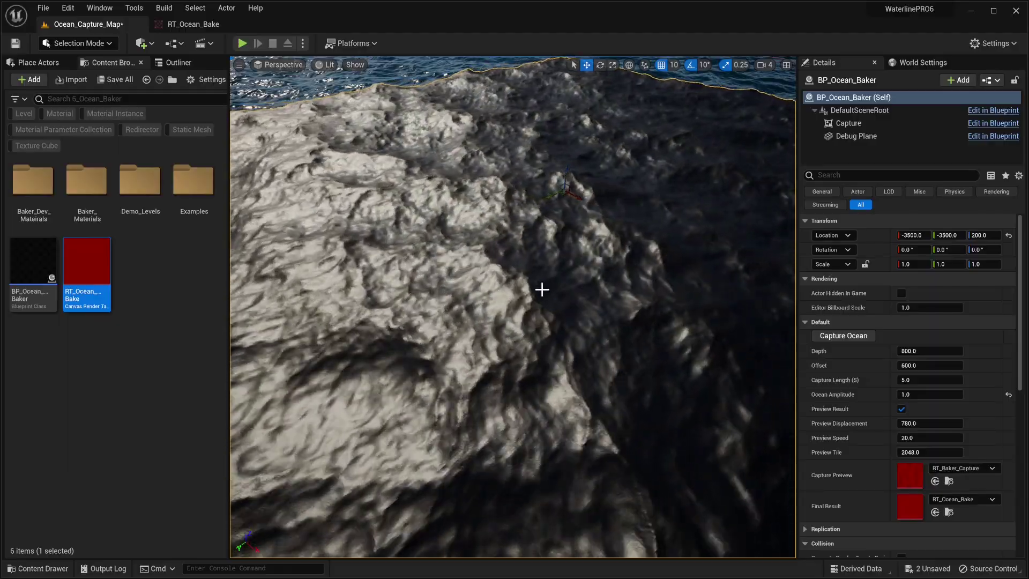
{"action": "right_click_drag", "start_coordinate": [535, 312], "coordinate": [532, 288]}
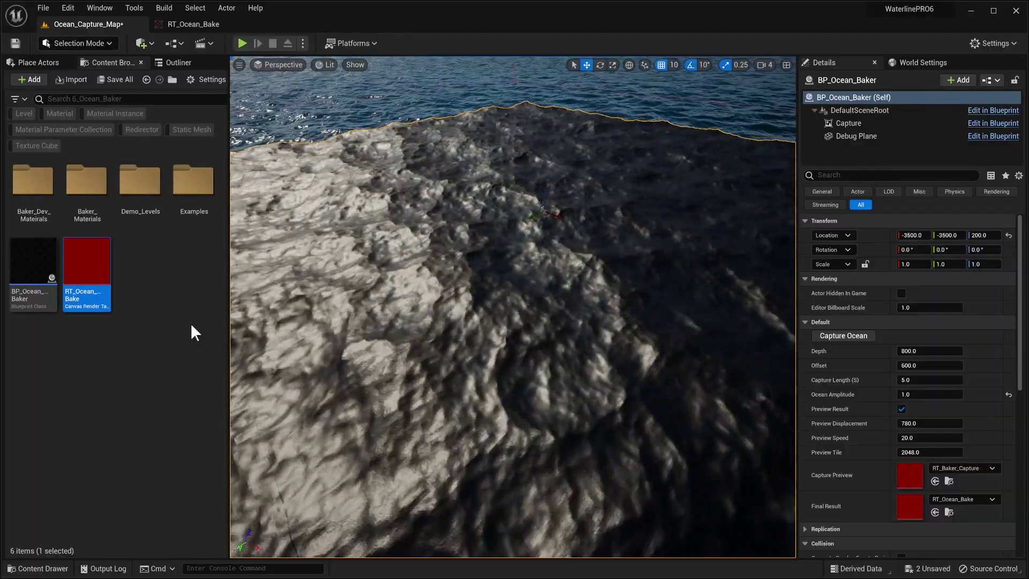
Open the Ocean_Preview_Map level from the Demo_Levels folder without saving the pending changes
{"action": "key", "text": "alt+Left"}
{"action": "left_click", "coordinate": [93, 207]}
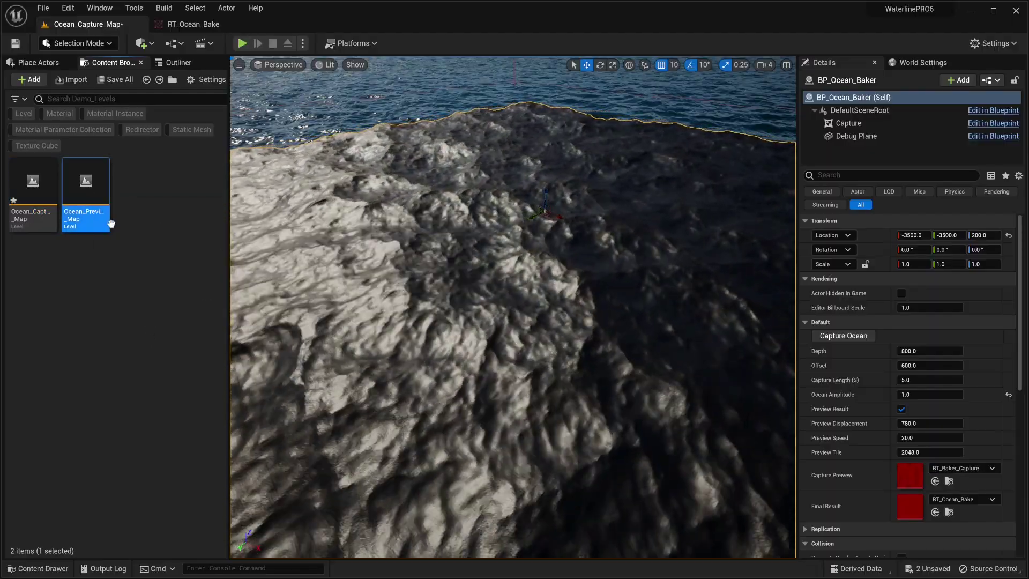
{"action": "double_click", "coordinate": [109, 224]}
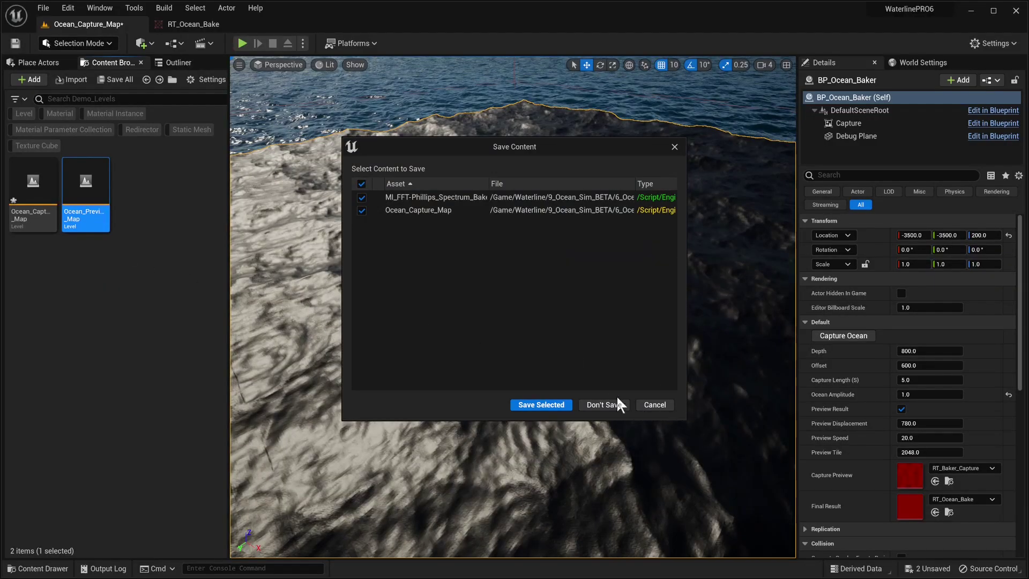
{"action": "left_click", "coordinate": [604, 405]}
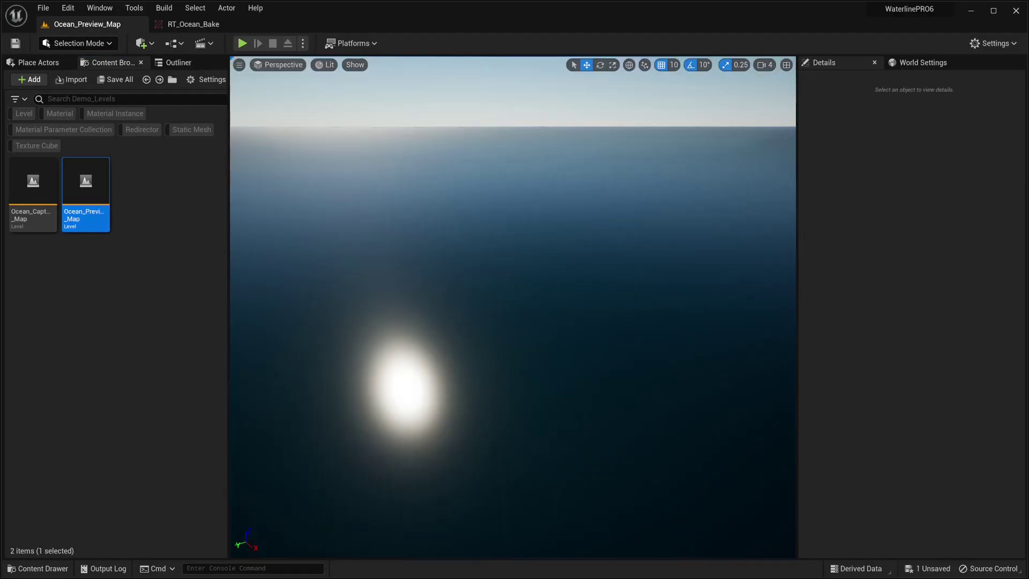
Select the preview level's ocean actor and check its 1 Ocean Simulation Type and 1 Baked Ocean Texture settings
{"action": "left_click", "coordinate": [645, 319]}
{"action": "right_click_drag", "start_coordinate": [456, 308], "coordinate": [475, 305]}
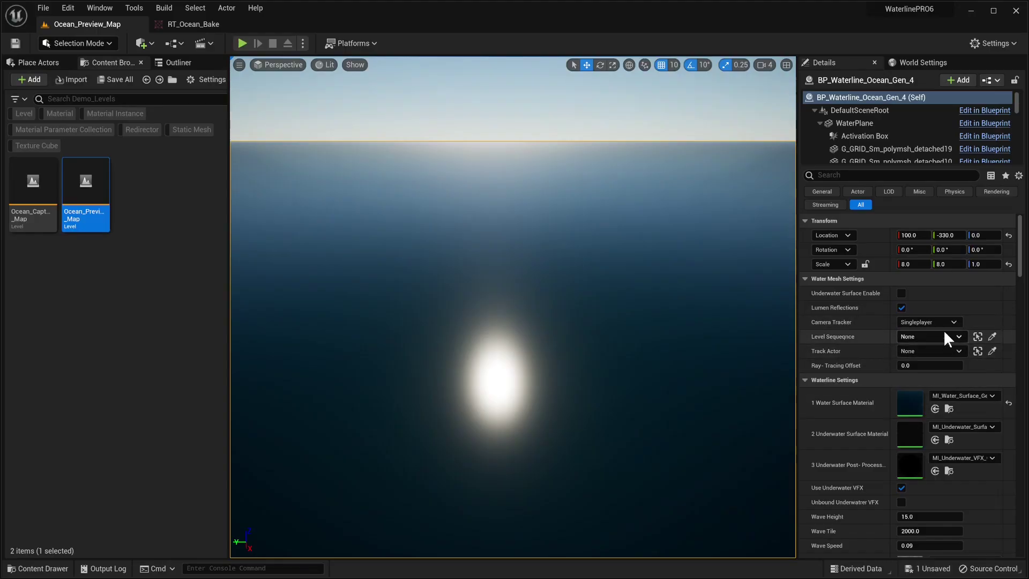
{"action": "scroll", "coordinate": [880, 365], "scroll_direction": "down", "scroll_amount": 10}
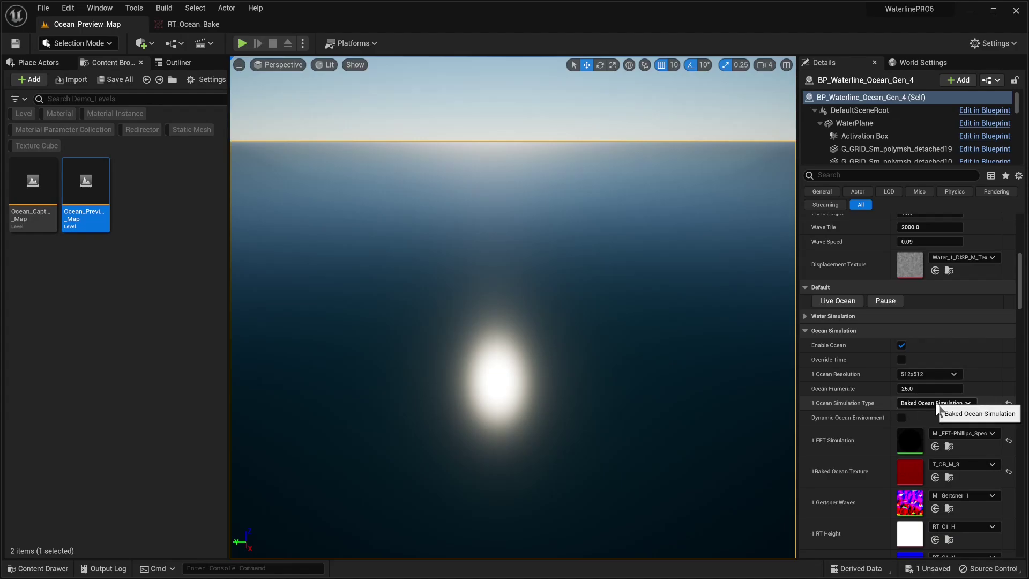
Return to the 6_Ocean_Baker folder and open the RT_Ocean_Bake render target to view the captured waves
{"action": "key", "text": "alt+Left"}
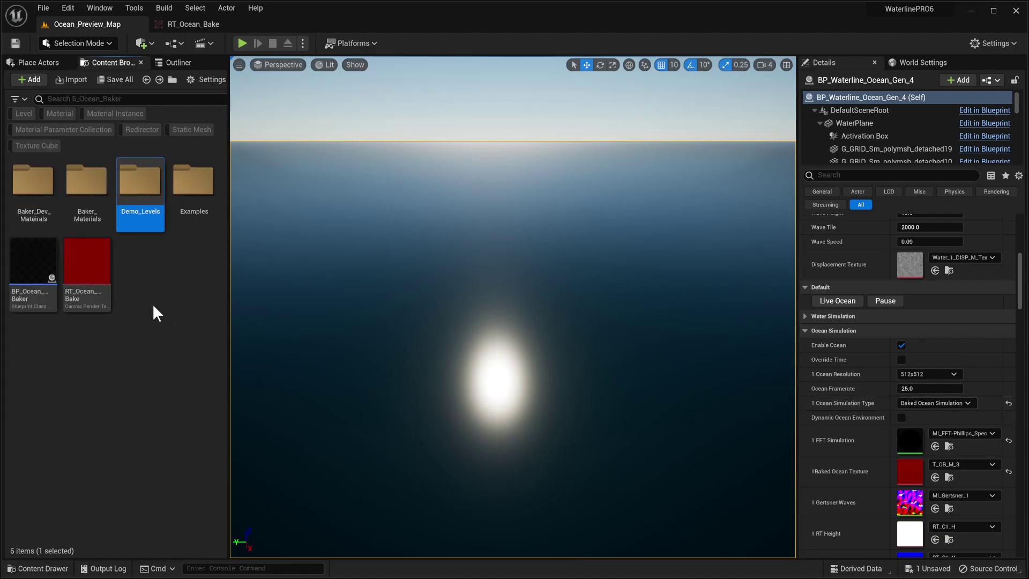
{"action": "left_click", "coordinate": [101, 276]}
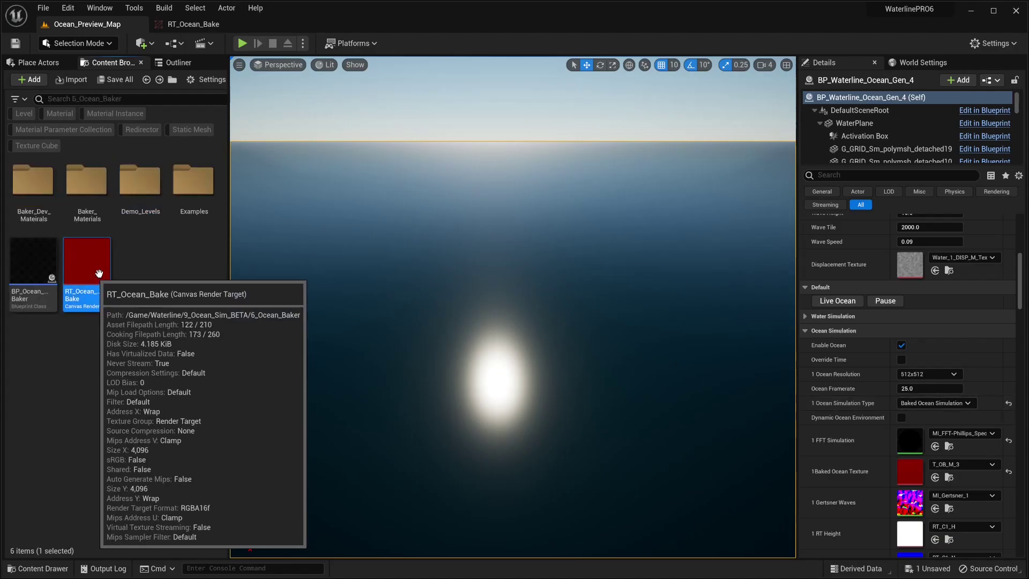
{"action": "double_click", "coordinate": [95, 266]}
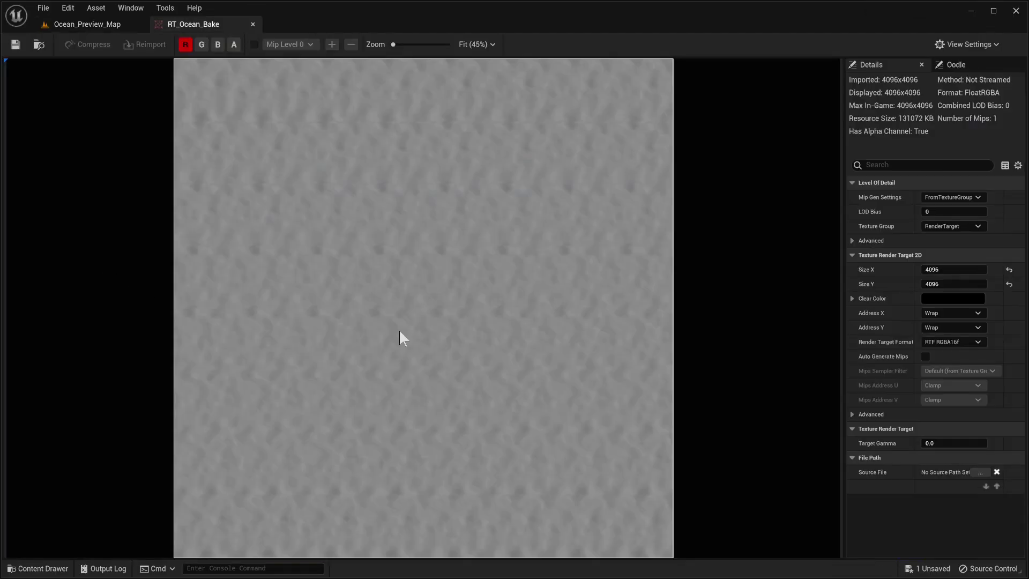
{"action": "left_click", "coordinate": [253, 24]}
Create a static texture from RT_Ocean_Bake and assign RT_Ocean_Bake_Tex as the ocean actor's 1 Baked Ocean Texture
{"action": "right_click", "coordinate": [104, 266]}
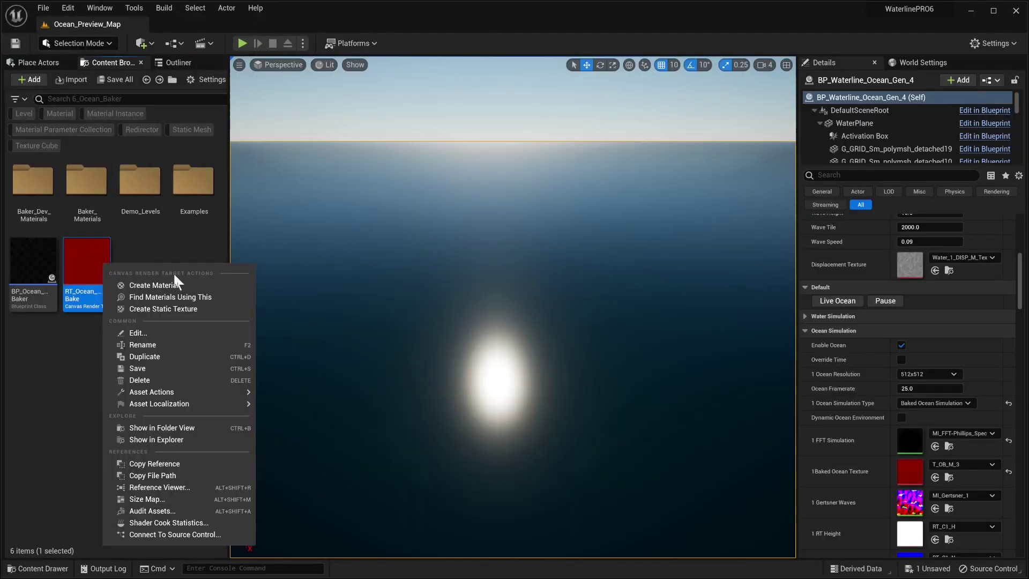
{"action": "left_click", "coordinate": [170, 308]}
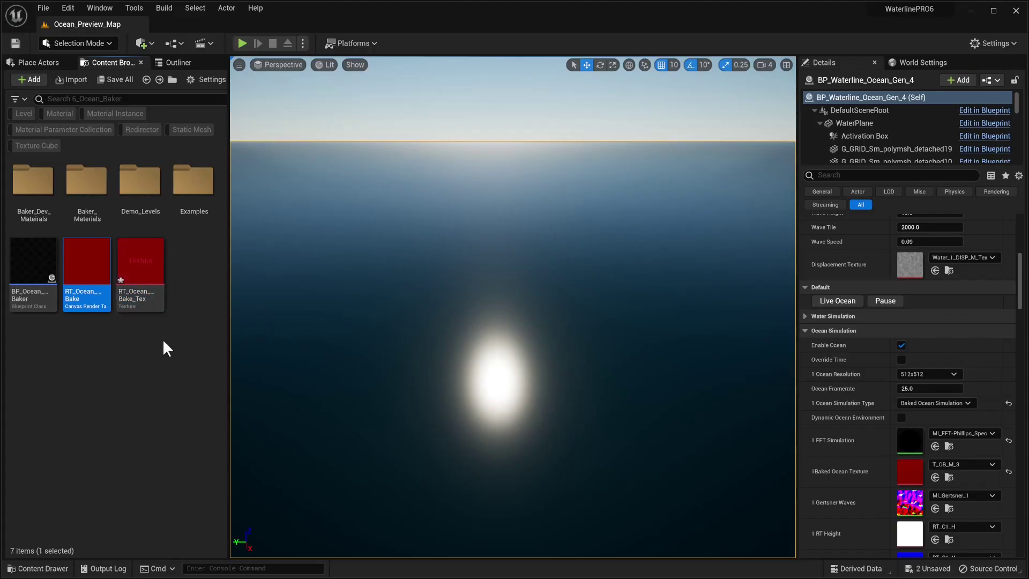
{"action": "left_click_drag", "start_coordinate": [145, 253], "coordinate": [153, 263]}
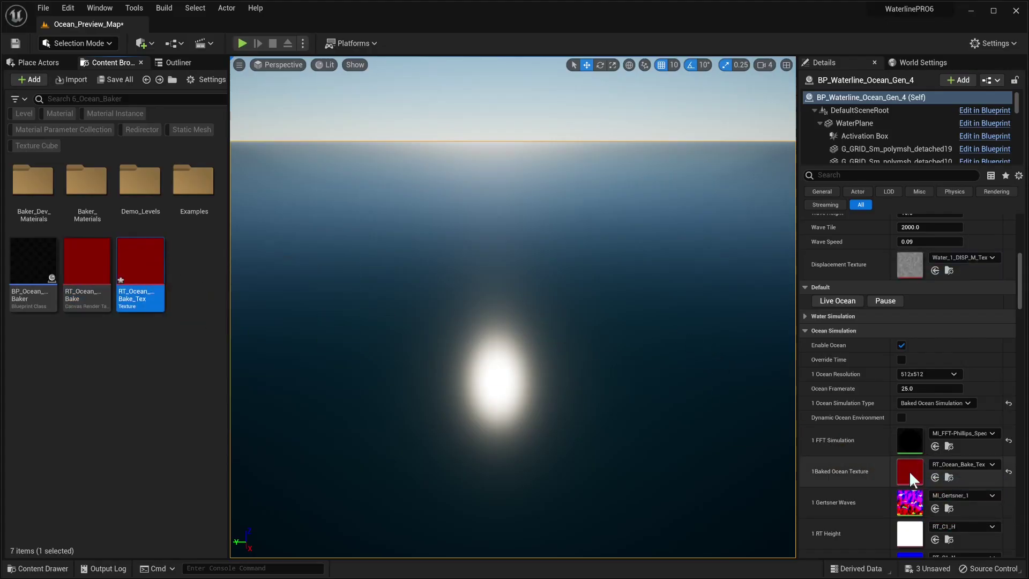
Review the ocean actor's cascade settings and inspect the cascade switches in the MF_Cascade_Switcher material function
{"action": "scroll", "coordinate": [854, 375], "scroll_direction": "down", "scroll_amount": 10}
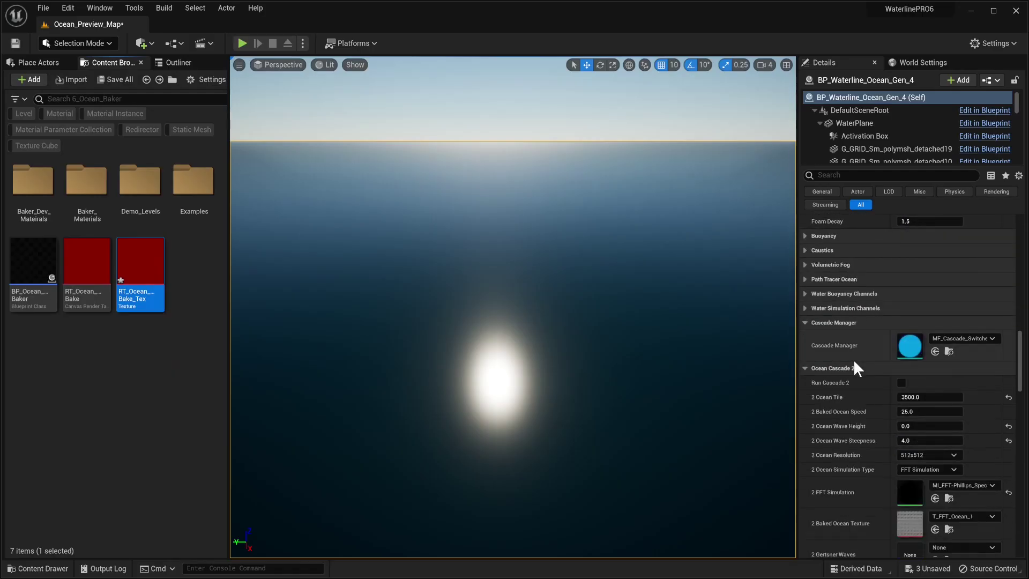
{"action": "scroll", "coordinate": [909, 354], "scroll_direction": "up", "scroll_amount": 10}
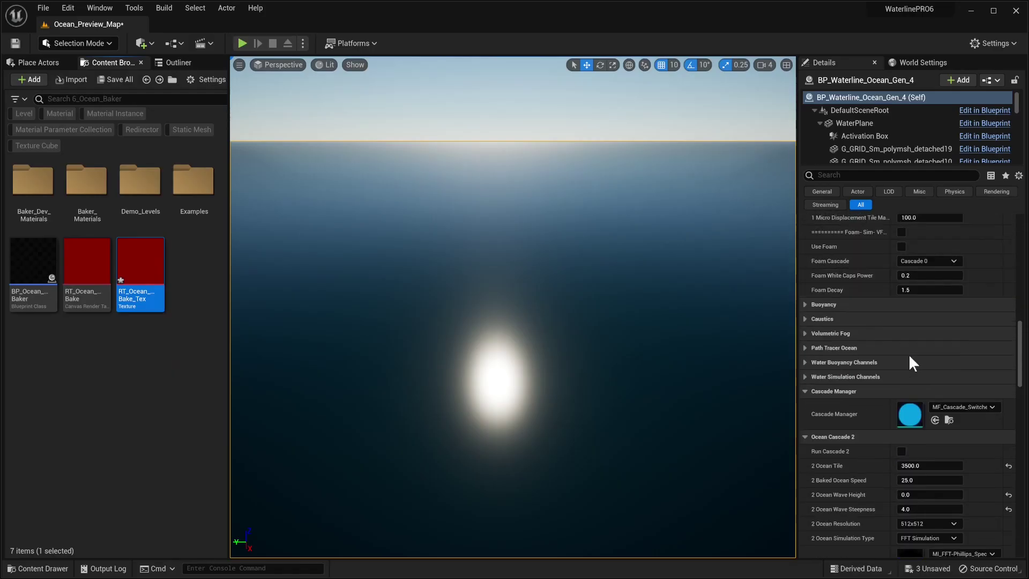
{"action": "scroll", "coordinate": [909, 357], "scroll_direction": "down", "scroll_amount": 9}
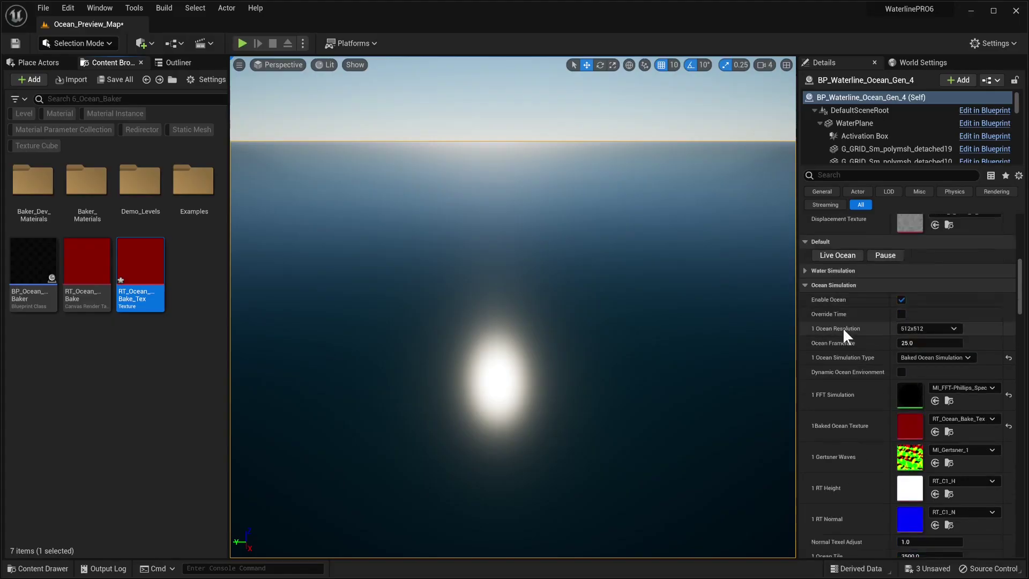
{"action": "double_click", "coordinate": [910, 482]}
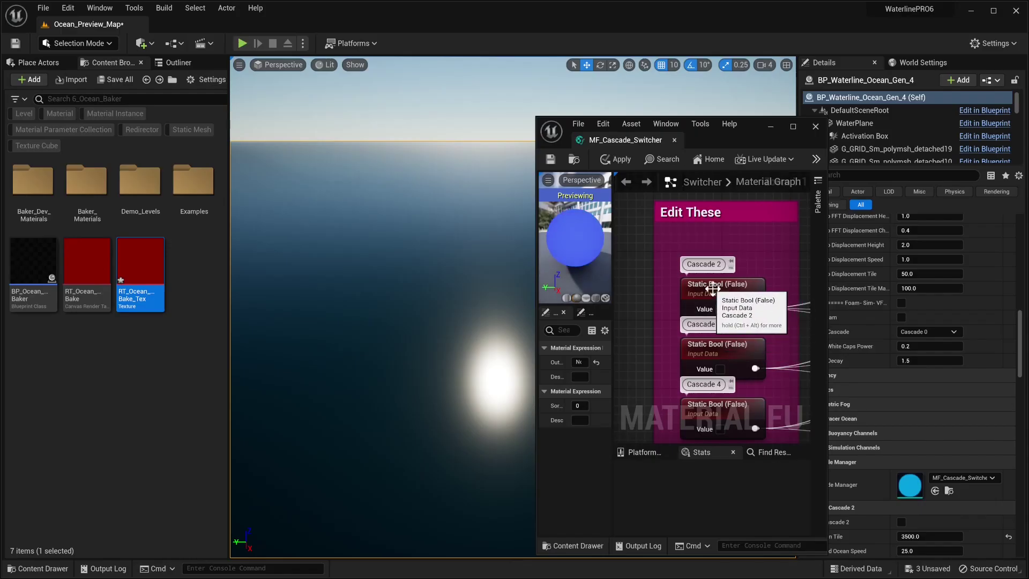
{"action": "left_click", "coordinate": [770, 126]}
Start Live Ocean on the ocean actor and look around the baked waves in the level
{"action": "scroll", "coordinate": [852, 265], "scroll_direction": "up", "scroll_amount": 8}
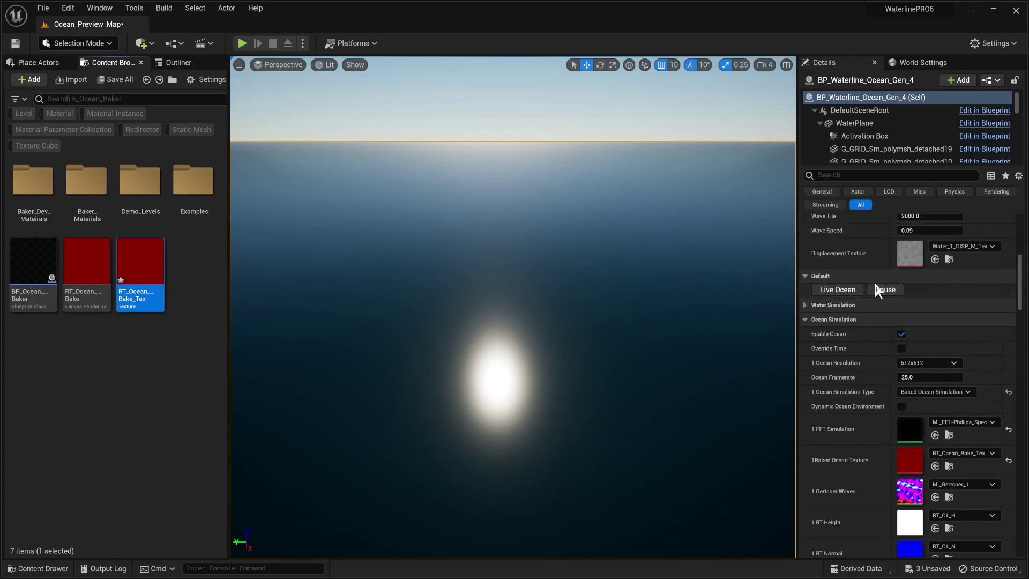
{"action": "left_click", "coordinate": [839, 290]}
{"action": "right_click_drag", "start_coordinate": [513, 256], "coordinate": [525, 177]}
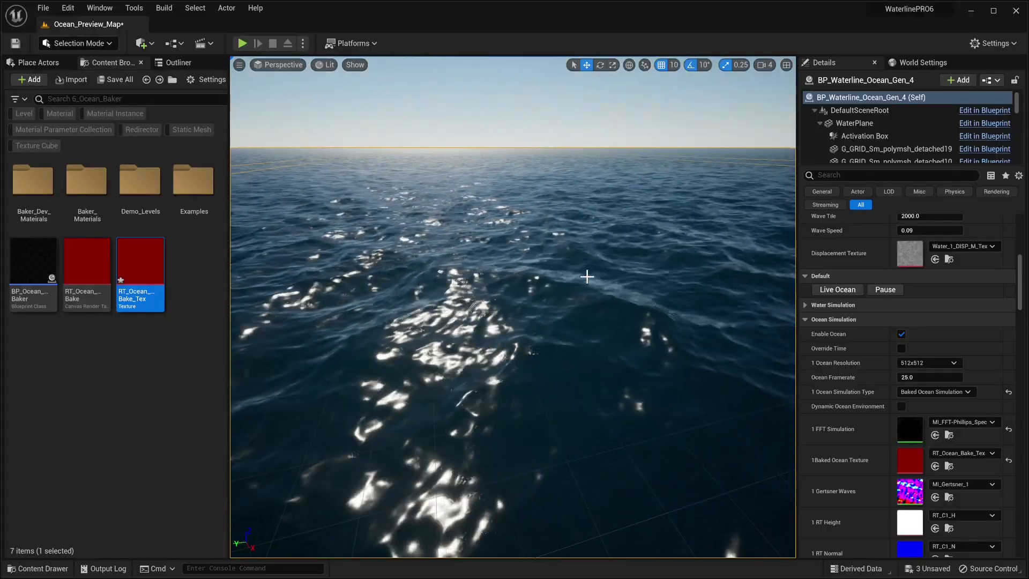
{"action": "right_click_drag", "start_coordinate": [566, 259], "coordinate": [370, 236]}
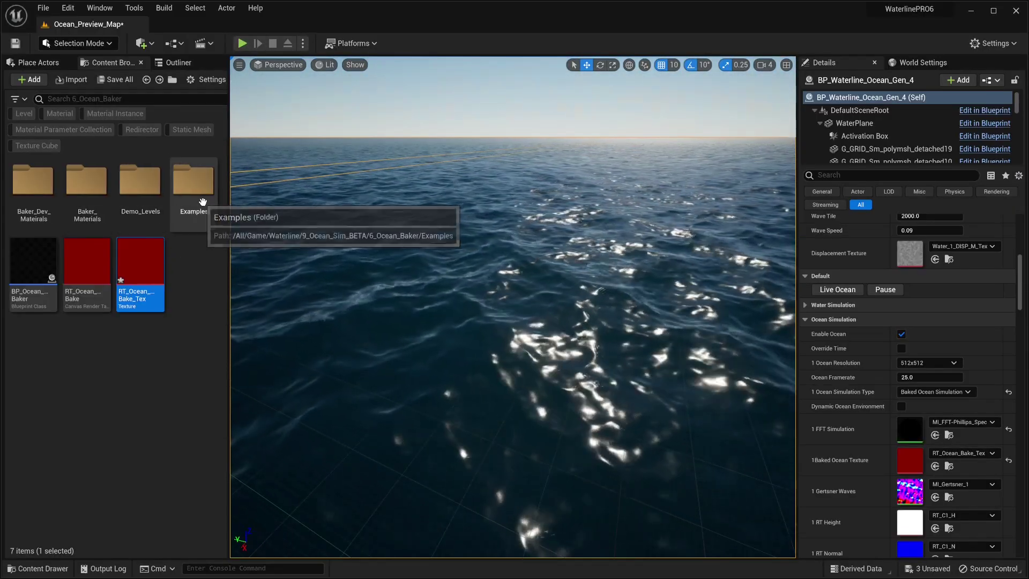
Assign T_BO_M_1 from the Examples folder as 1 Baked Ocean Texture and set 1 Ocean Wave Height to 5
{"action": "double_click", "coordinate": [203, 202]}
{"action": "left_click_drag", "start_coordinate": [36, 183], "coordinate": [731, 406]}
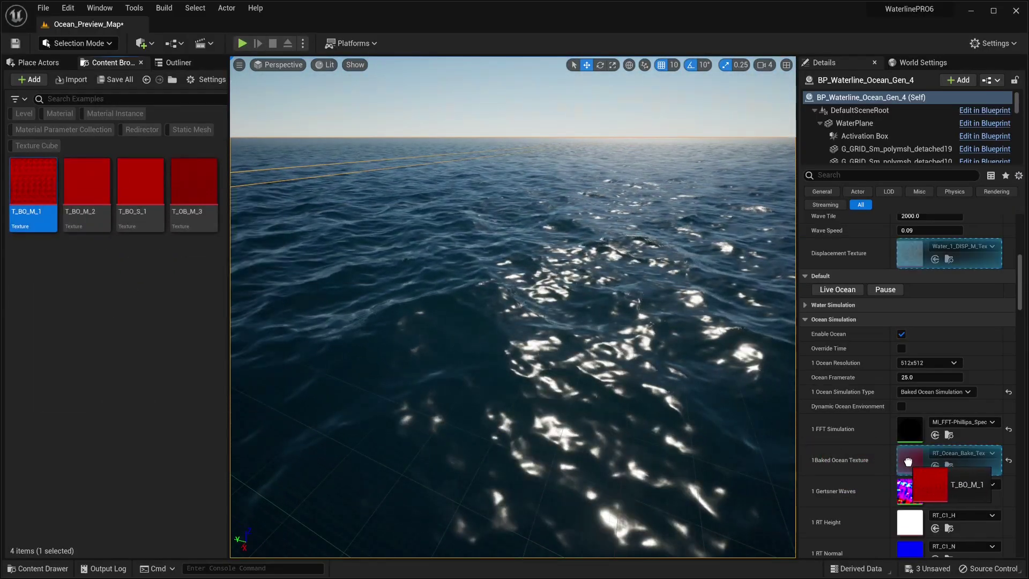
{"action": "left_click_drag", "start_coordinate": [907, 460], "coordinate": [909, 461]}
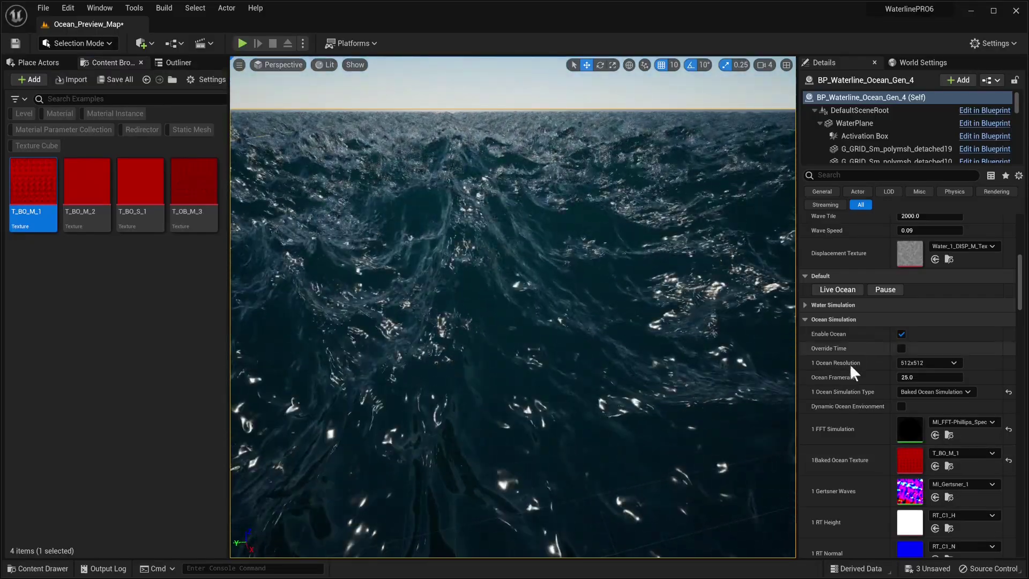
{"action": "scroll", "coordinate": [852, 359], "scroll_direction": "down", "scroll_amount": 5}
{"action": "left_click", "coordinate": [928, 495]}
{"action": "type", "text": "5"}
{"action": "key", "text": "Return"}
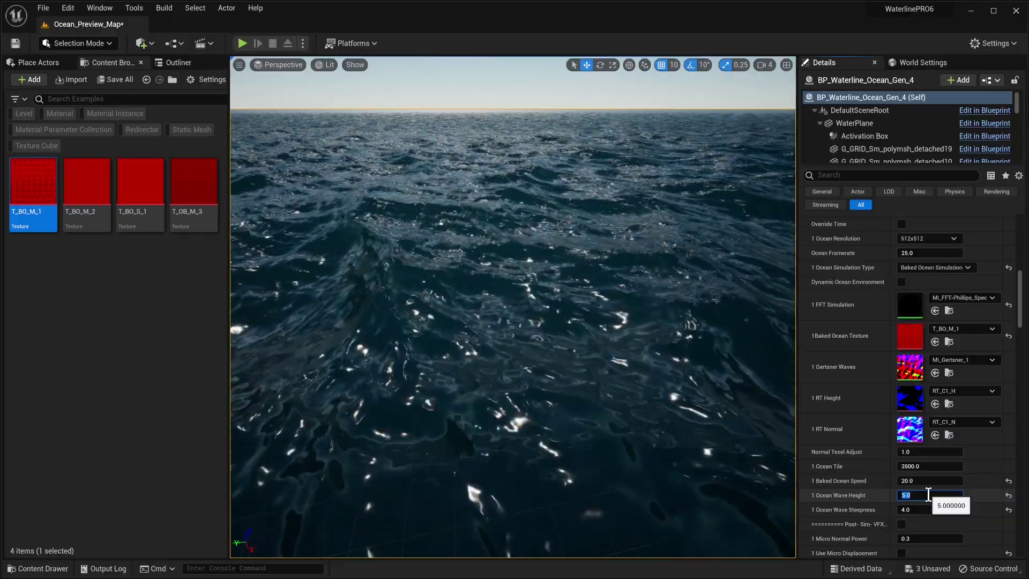
Open the ocean's 1 Water Surface Material, filter its parameters by "ocean" and set Ocean Normals 0 to 0.9
{"action": "scroll", "coordinate": [852, 345], "scroll_direction": "up", "scroll_amount": 15}
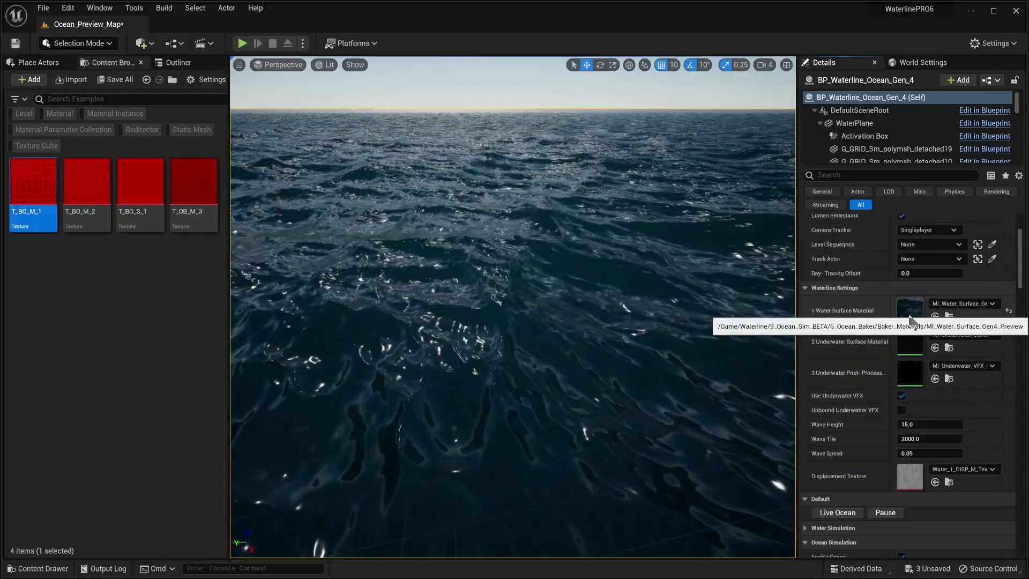
{"action": "double_click", "coordinate": [909, 316]}
{"action": "type", "text": "ocean"}
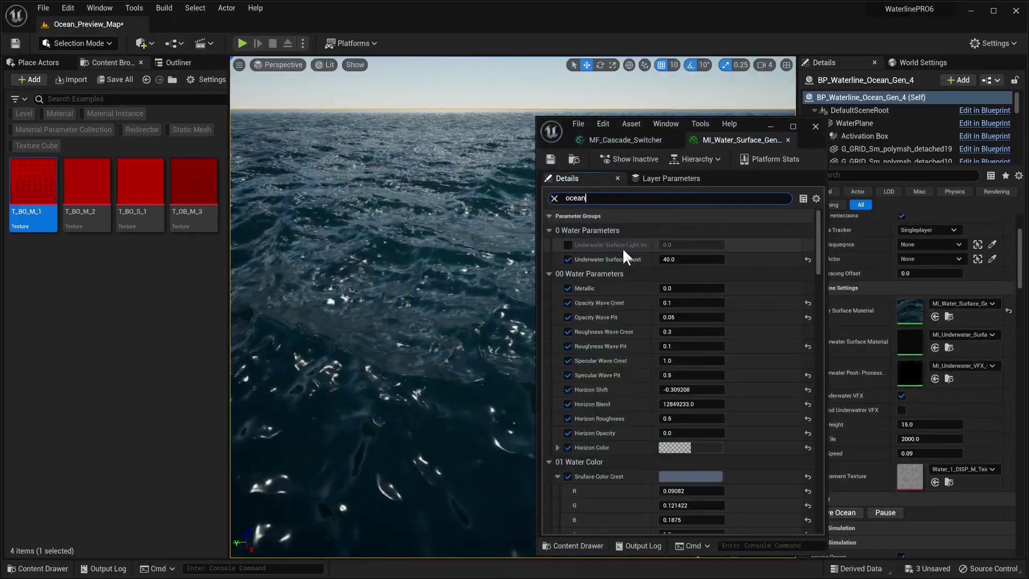
{"action": "left_click", "coordinate": [694, 303]}
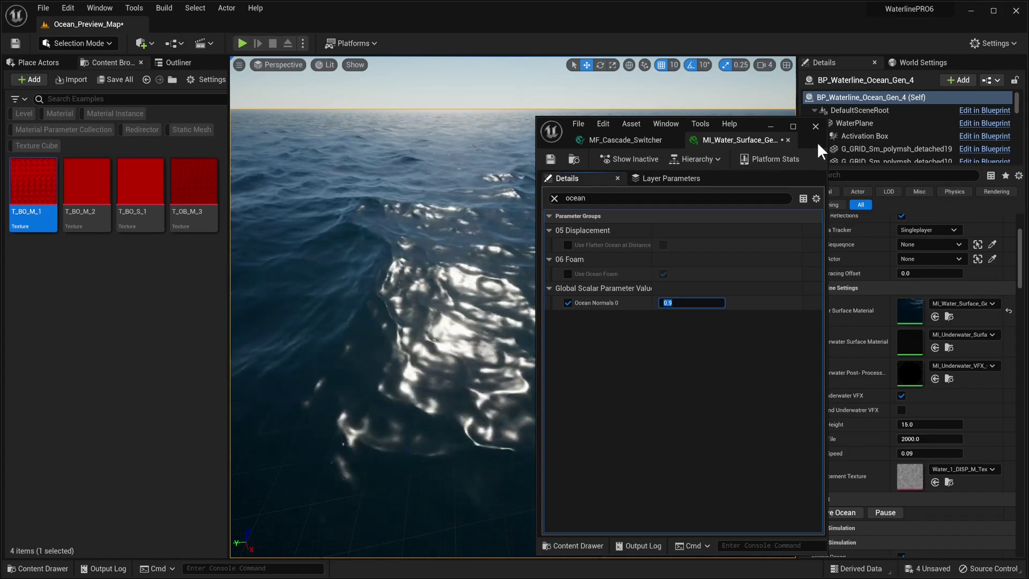
Move the material editor window out of the way and inspect the water surface from different angles
{"action": "left_click_drag", "start_coordinate": [817, 141], "coordinate": [682, 491]}
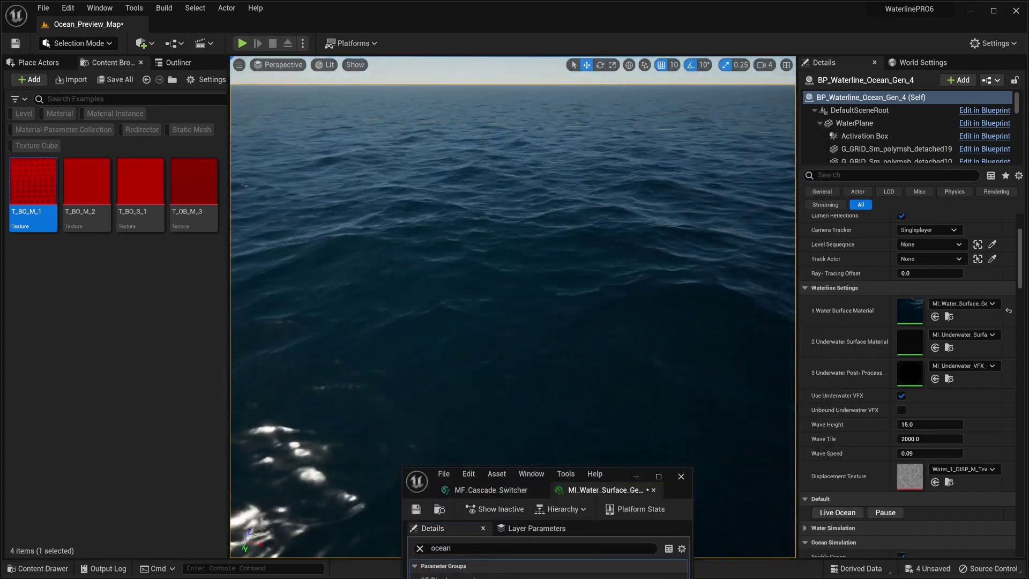
{"action": "right_click_drag", "start_coordinate": [599, 310], "coordinate": [515, 311]}
{"action": "right_click_drag", "start_coordinate": [634, 279], "coordinate": [634, 316]}
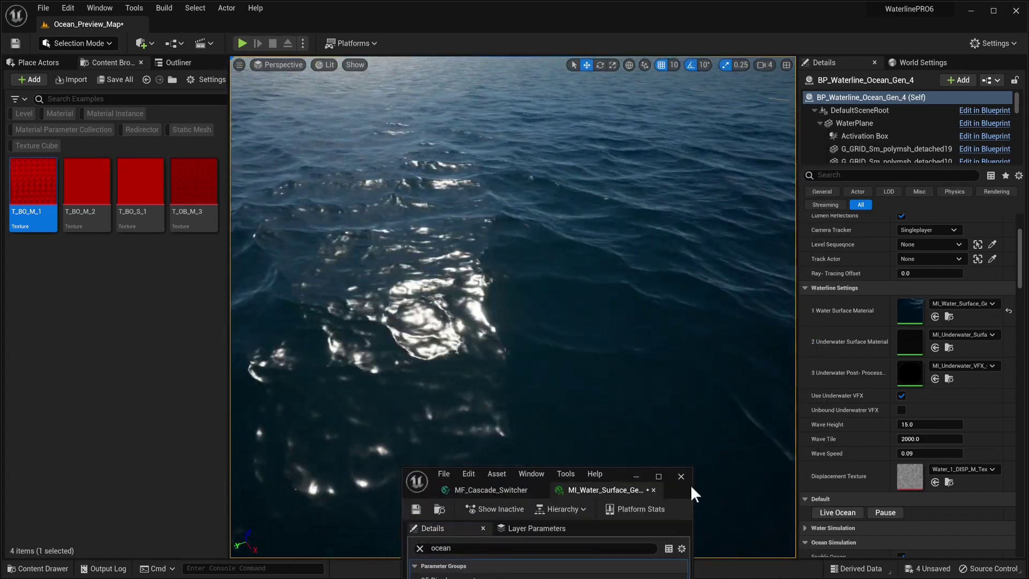
{"action": "left_click_drag", "start_coordinate": [678, 483], "coordinate": [724, 528]}
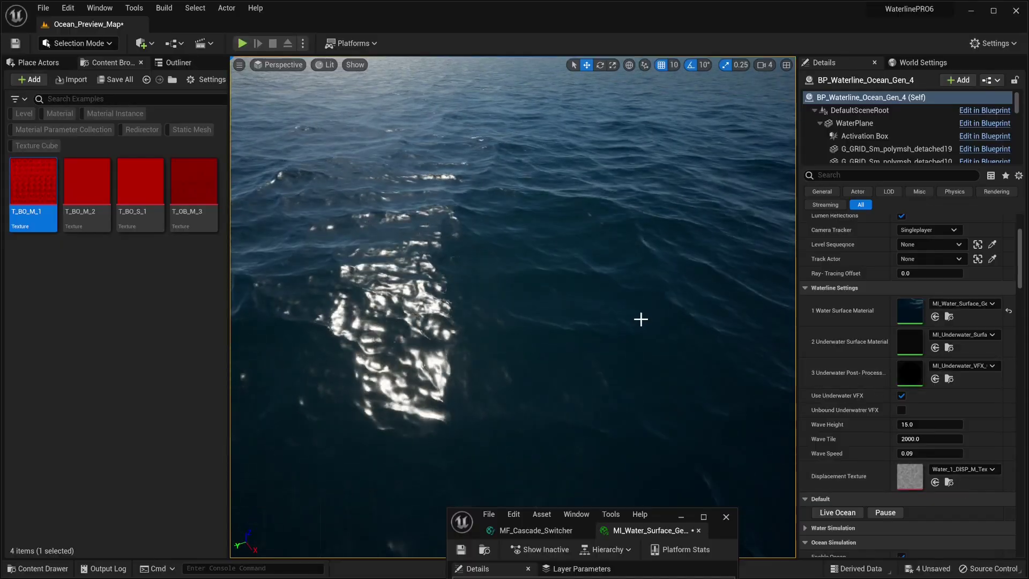
Set the ocean's 1 Ocean Tile to about 7182, 1 Baked Ocean Speed to 15 and 1 Ocean Wave Height to 15
{"action": "scroll", "coordinate": [895, 395], "scroll_direction": "down", "scroll_amount": 6}
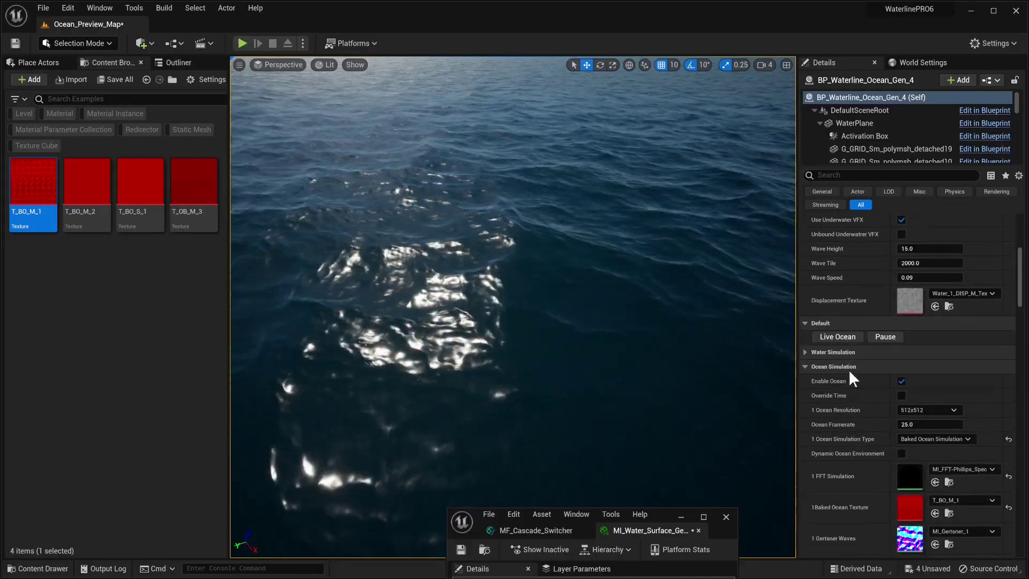
{"action": "scroll", "coordinate": [843, 372], "scroll_direction": "down", "scroll_amount": 8}
{"action": "left_click_drag", "start_coordinate": [918, 449], "coordinate": [1020, 453]}
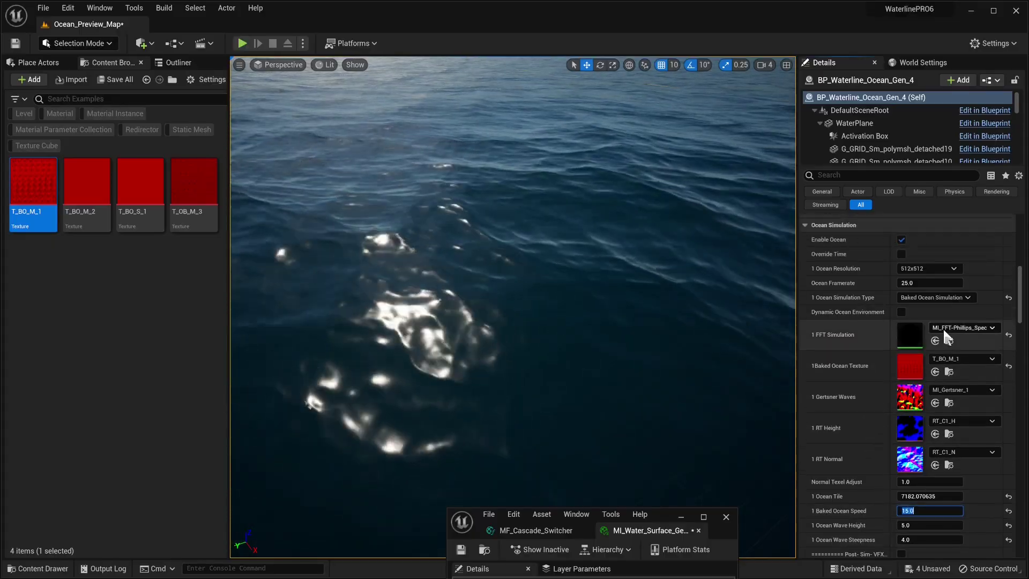
{"action": "scroll", "coordinate": [895, 402], "scroll_direction": "down", "scroll_amount": 1}
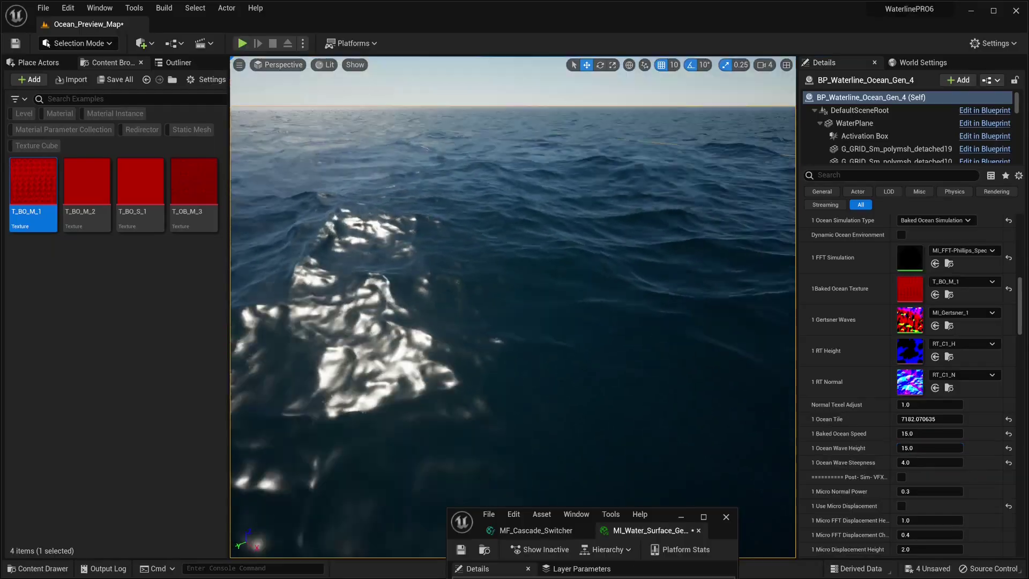
{"action": "right_click_drag", "start_coordinate": [511, 251], "coordinate": [327, 251]}
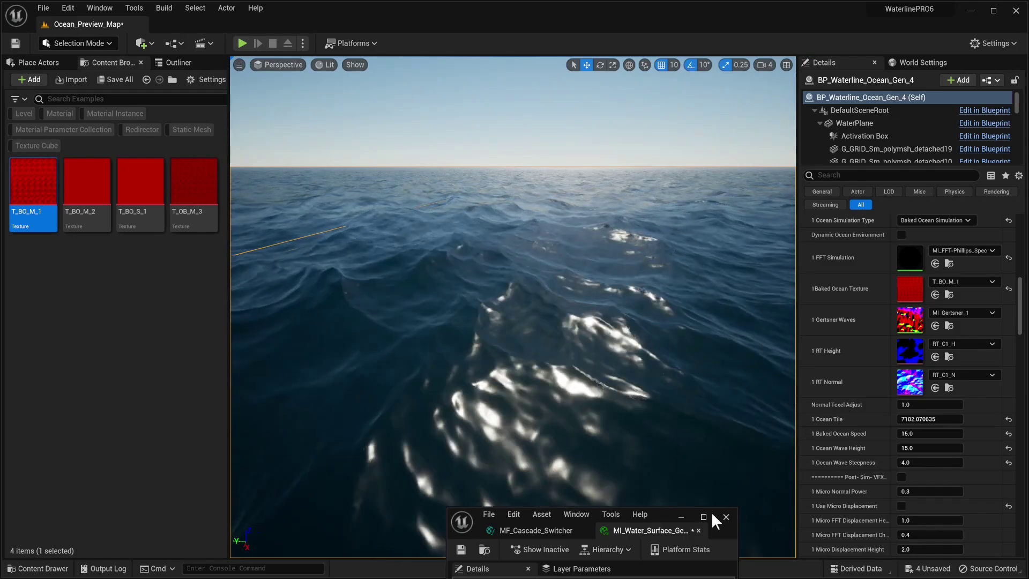
{"action": "right_click_drag", "start_coordinate": [378, 292], "coordinate": [408, 322]}
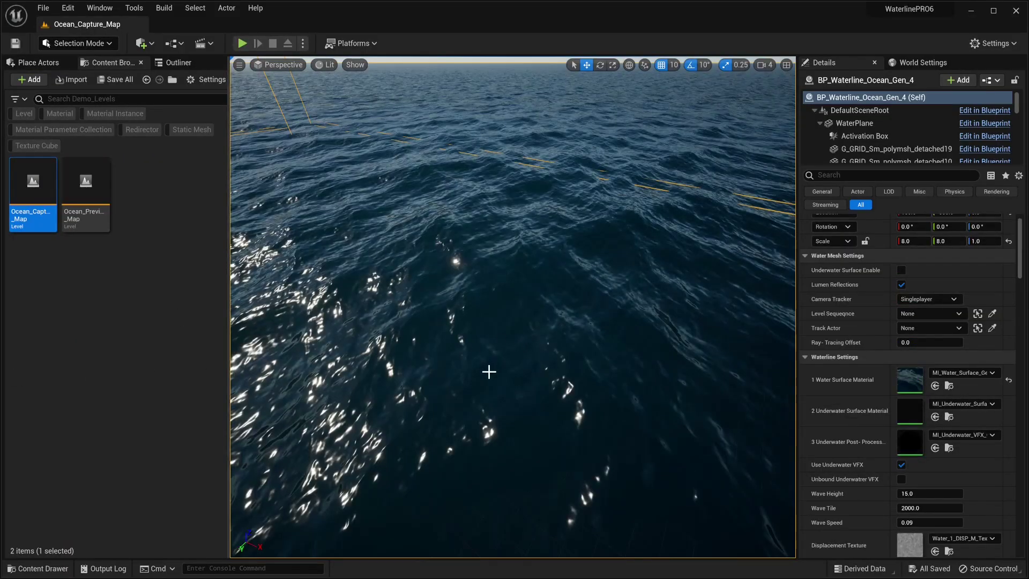
Set 1 Ocean Tile to 6000 on the ocean actor in the Ocean_Capture_Map level
{"action": "right_click_drag", "start_coordinate": [489, 372], "coordinate": [502, 331]}
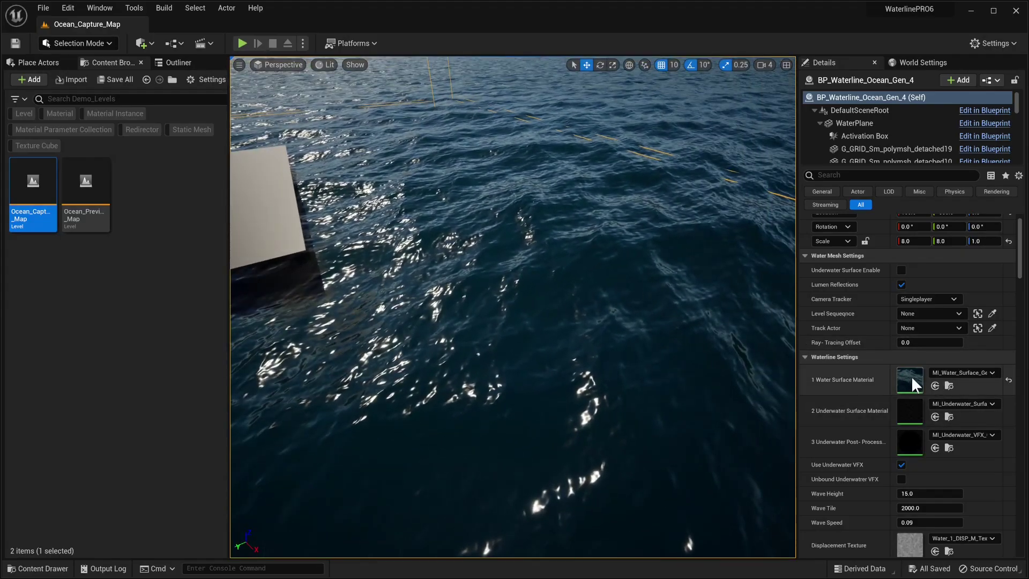
{"action": "scroll", "coordinate": [912, 375], "scroll_direction": "down", "scroll_amount": 10}
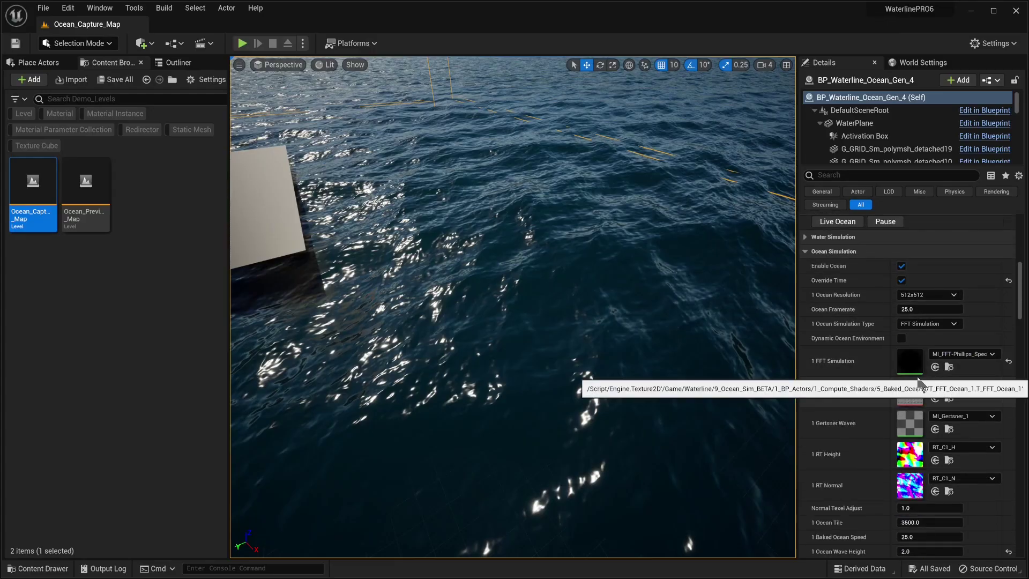
{"action": "scroll", "coordinate": [857, 321], "scroll_direction": "down", "scroll_amount": 3}
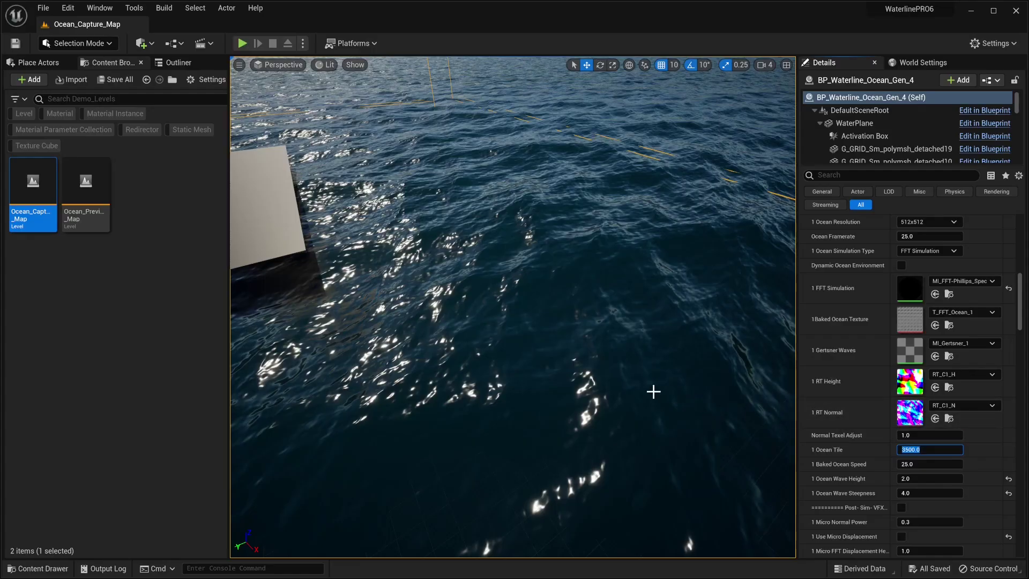
{"action": "type", "text": "6000"}
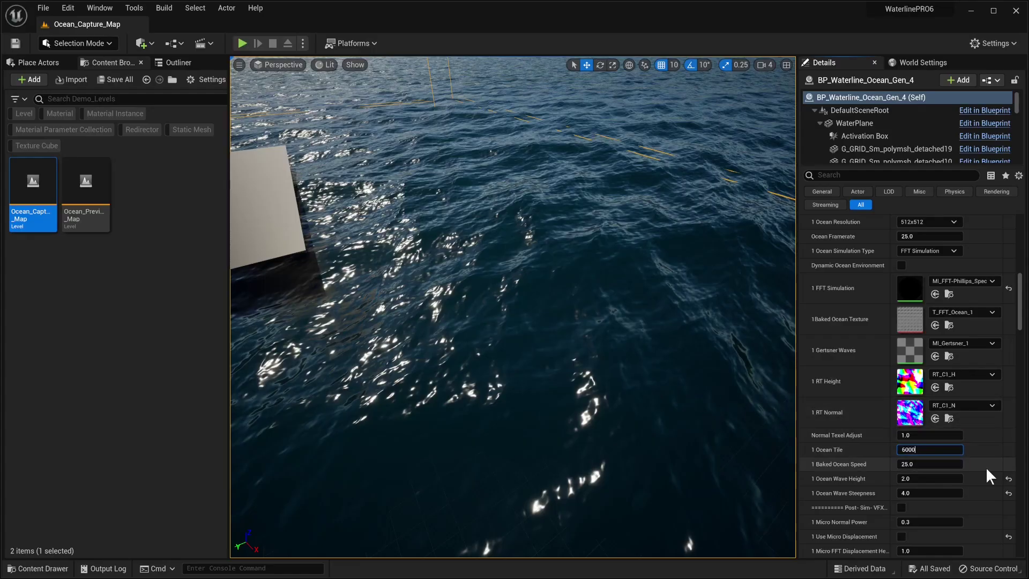
{"action": "key", "text": "Return"}
Select the BP_Ocean_Baker plane above the water and turn off its Preview Result option
{"action": "right_click_drag", "start_coordinate": [625, 361], "coordinate": [570, 314]}
{"action": "left_click", "coordinate": [353, 230]}
{"action": "right_click_drag", "start_coordinate": [354, 230], "coordinate": [446, 326]}
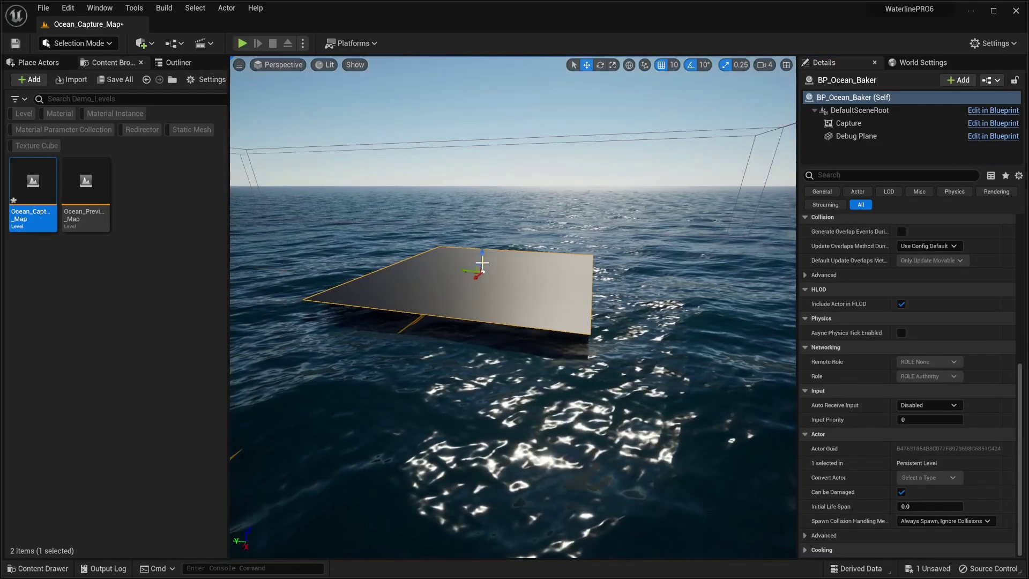
{"action": "left_click_drag", "start_coordinate": [482, 259], "coordinate": [482, 255]}
{"action": "key", "text": "f"}
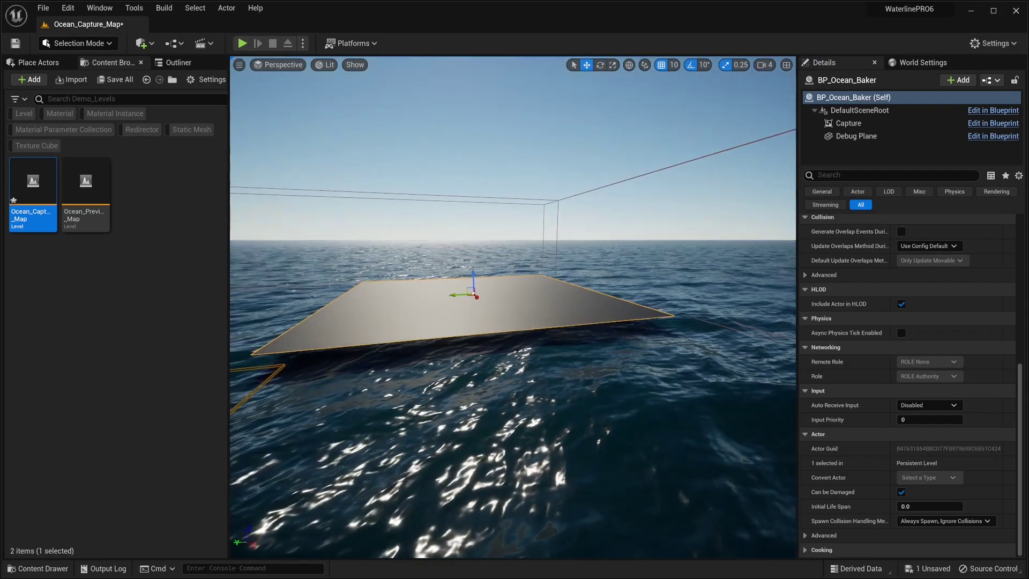
{"action": "scroll", "coordinate": [899, 343], "scroll_direction": "up", "scroll_amount": 3}
{"action": "scroll", "coordinate": [899, 343], "scroll_direction": "up", "scroll_amount": 6}
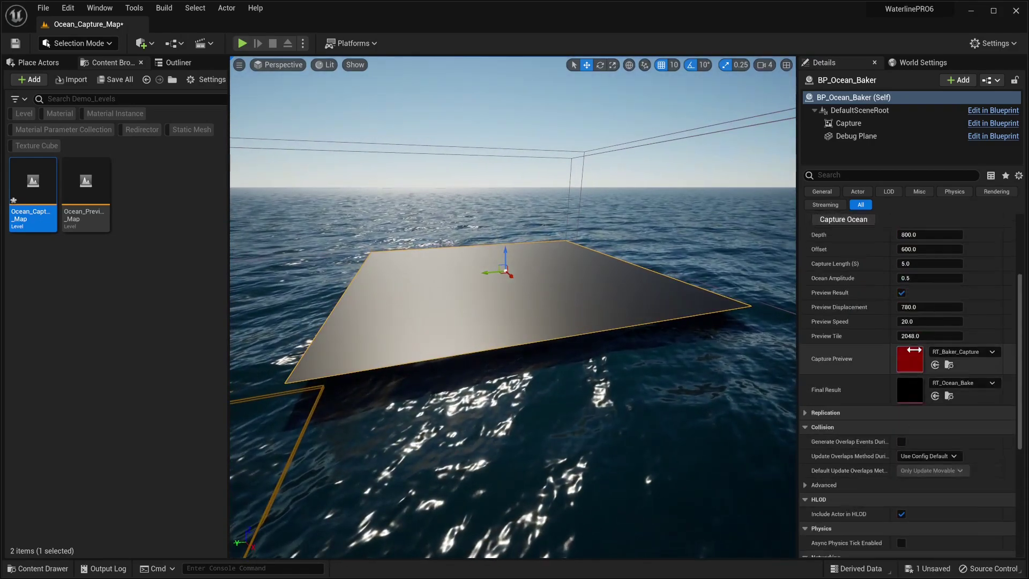
{"action": "left_click", "coordinate": [902, 348]}
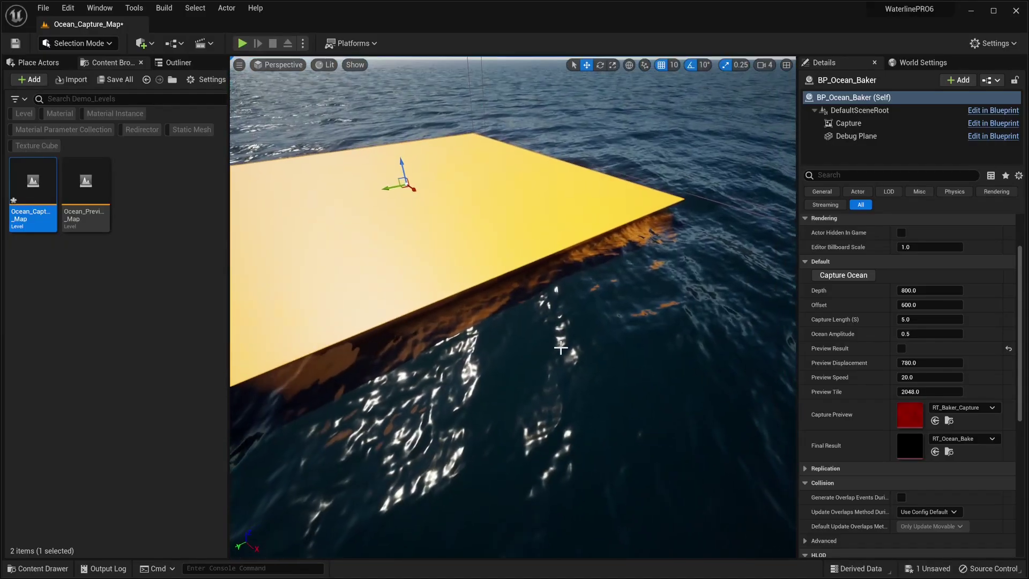
Select the ocean actor, check its Run Cascade 2 setting and turn off Override Time
{"action": "left_click", "coordinate": [586, 356]}
{"action": "scroll", "coordinate": [894, 414], "scroll_direction": "down", "scroll_amount": 5}
{"action": "scroll", "coordinate": [895, 414], "scroll_direction": "up", "scroll_amount": 2}
{"action": "scroll", "coordinate": [832, 376], "scroll_direction": "down", "scroll_amount": 2}
{"action": "scroll", "coordinate": [832, 400], "scroll_direction": "down", "scroll_amount": 5}
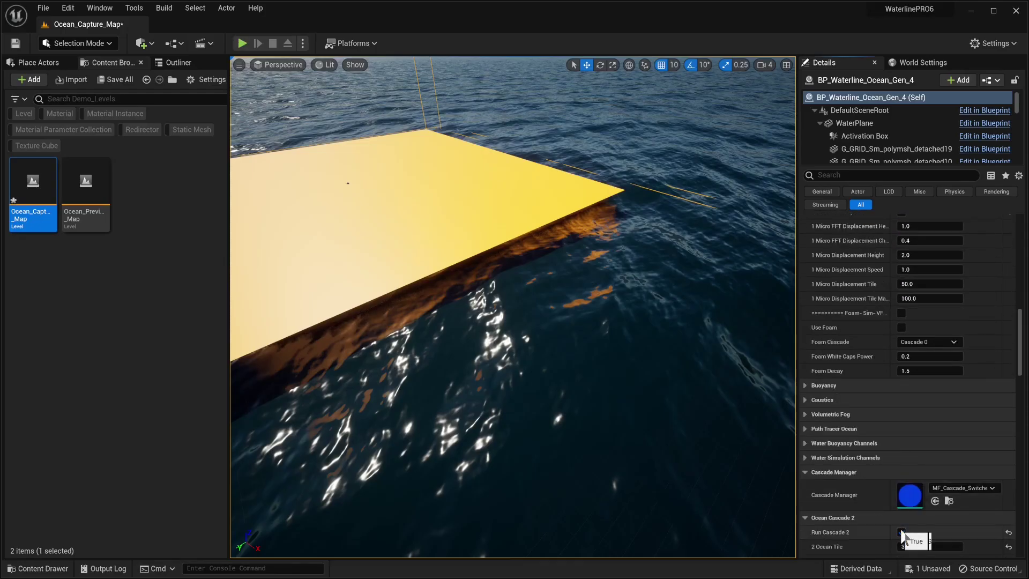
{"action": "scroll", "coordinate": [879, 378], "scroll_direction": "up", "scroll_amount": 8}
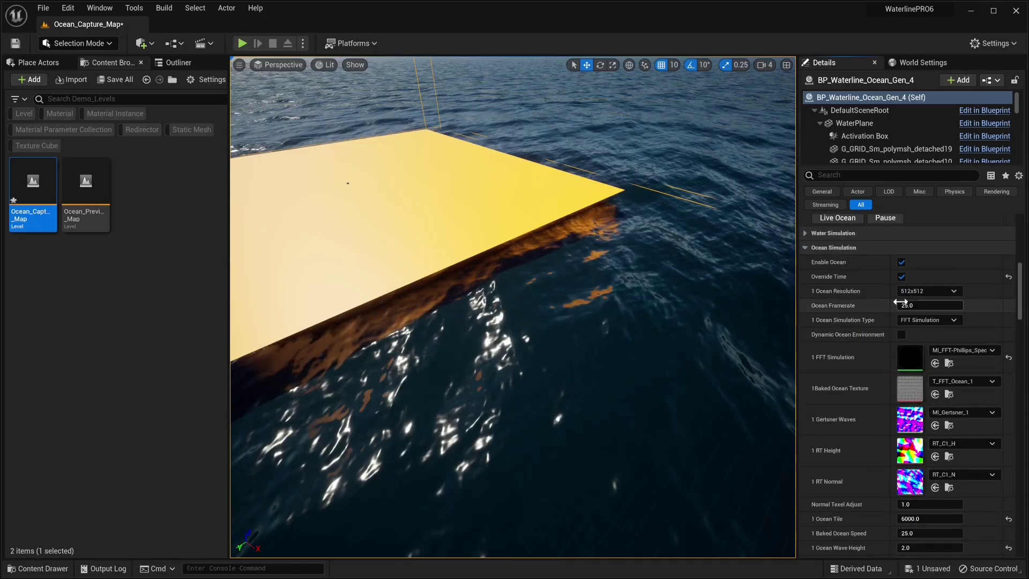
{"action": "left_click", "coordinate": [902, 277]}
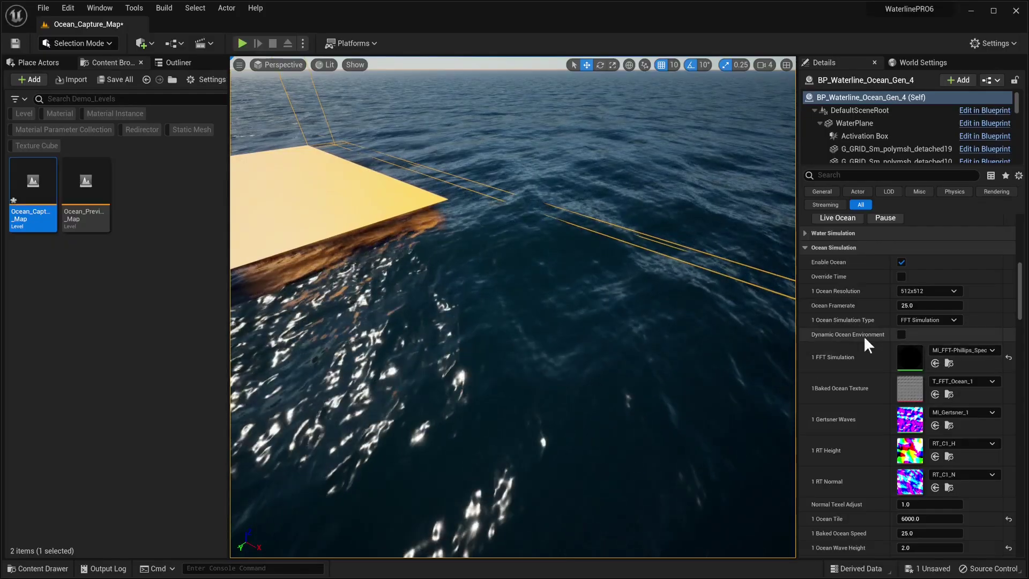
Open the MI_FFT-Phillips_Spectrum_Bake_C1 material instance assigned as 1 FFT Simulation and position its window to show the wave parameters
{"action": "left_click_drag", "start_coordinate": [890, 398], "coordinate": [886, 401]}
{"action": "mouse_move", "coordinate": [505, 310]}
{"action": "right_mouse_down"}
{"action": "mouse_move", "coordinate": [485, 265]}
{"action": "mouse_move", "coordinate": [496, 311]}
{"action": "right_mouse_up"}
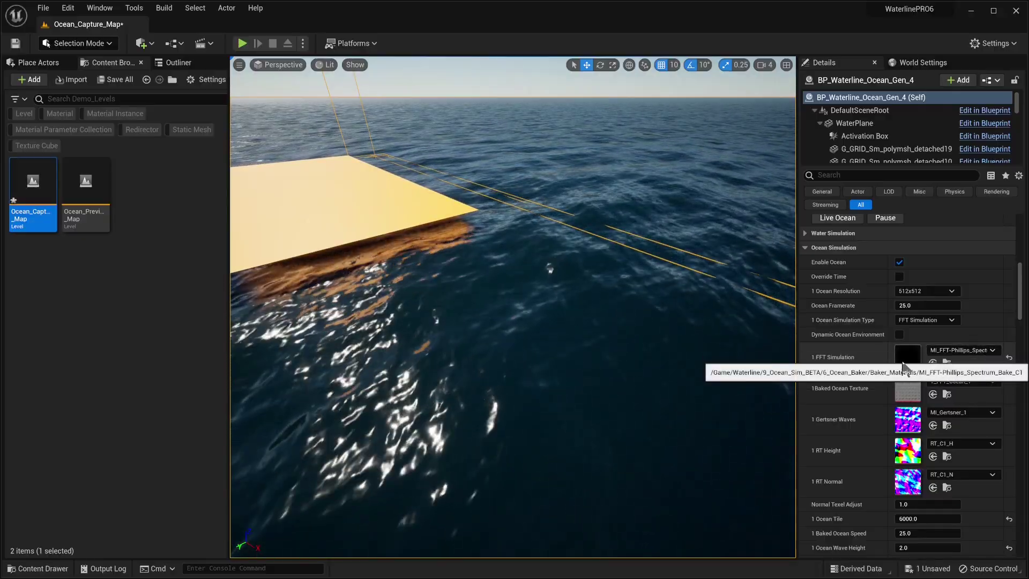
{"action": "double_click", "coordinate": [914, 360]}
{"action": "left_click_drag", "start_coordinate": [710, 311], "coordinate": [739, 195]}
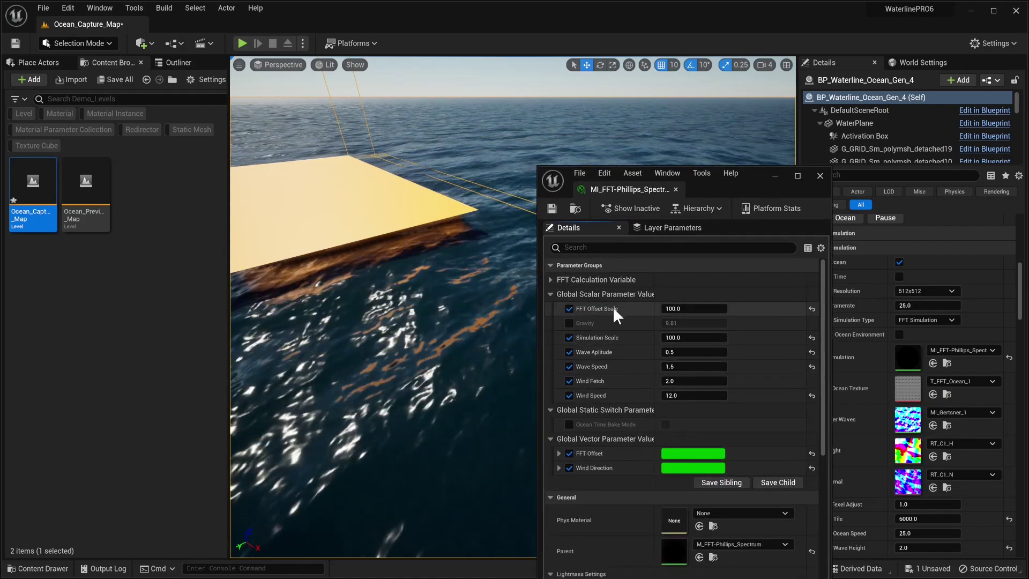